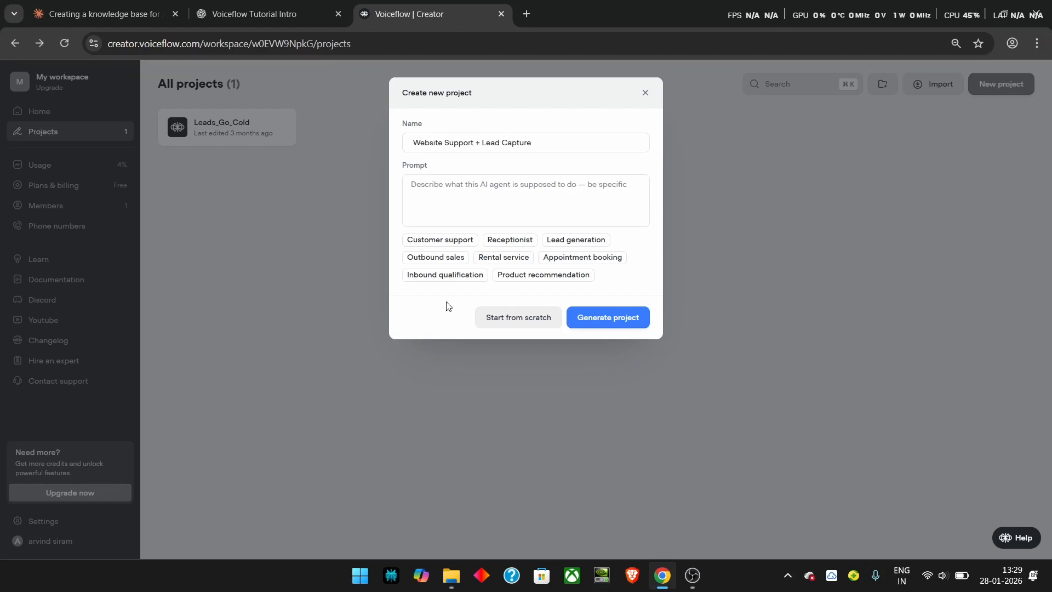
Step: Start the Website Support + Lead Capture project from scratch
{"action": "left_click", "coordinate": [517, 321]}
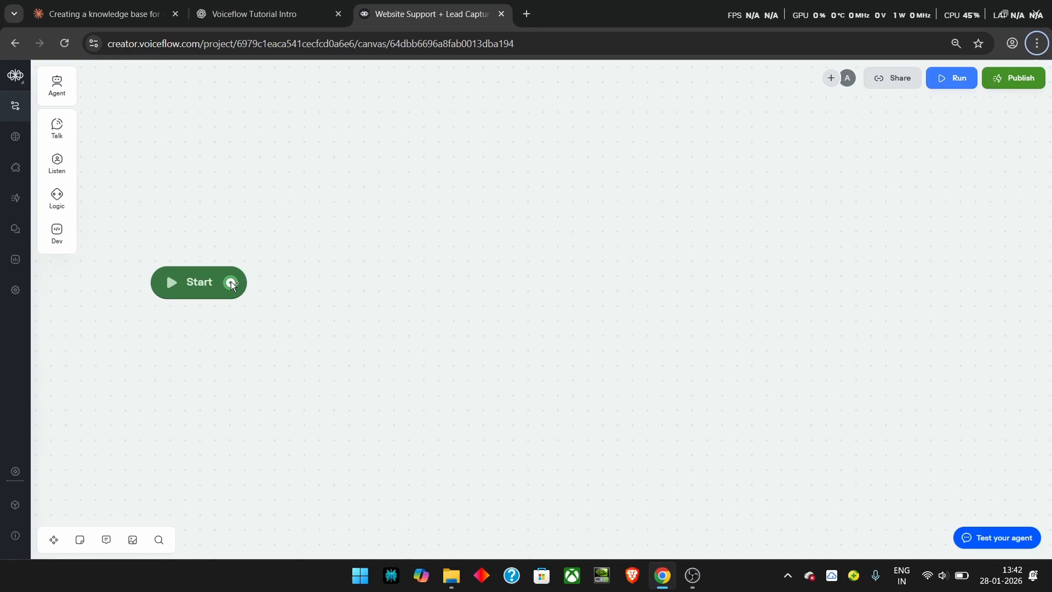
Step: Add a message step after Start holding the pasted acme web tools greeting
{"action": "left_click_drag", "start_coordinate": [231, 282], "coordinate": [325, 252]}
{"action": "mouse_move", "coordinate": [349, 295]}
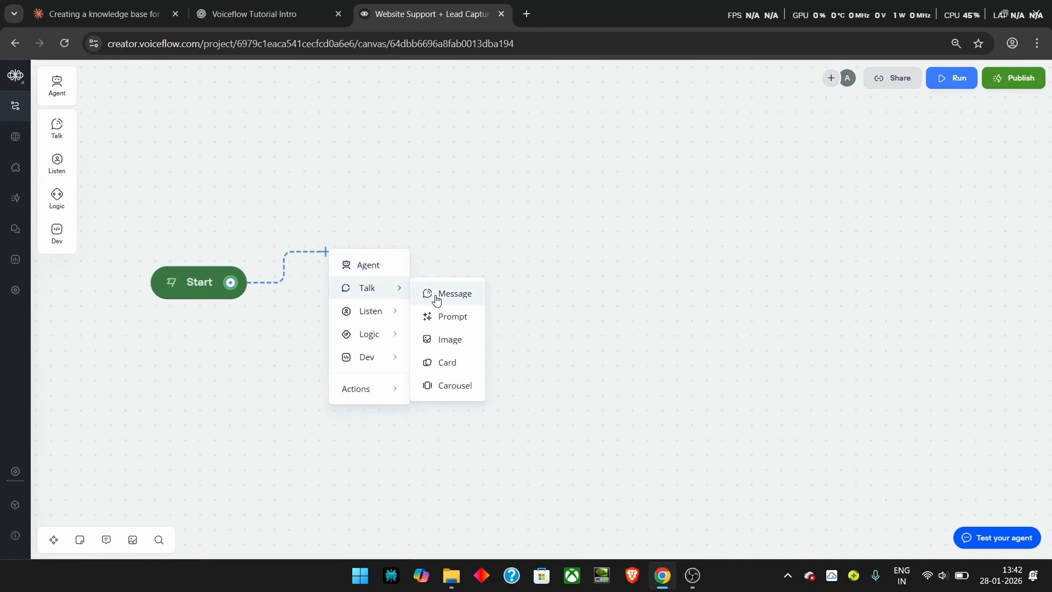
{"action": "left_click", "coordinate": [429, 296]}
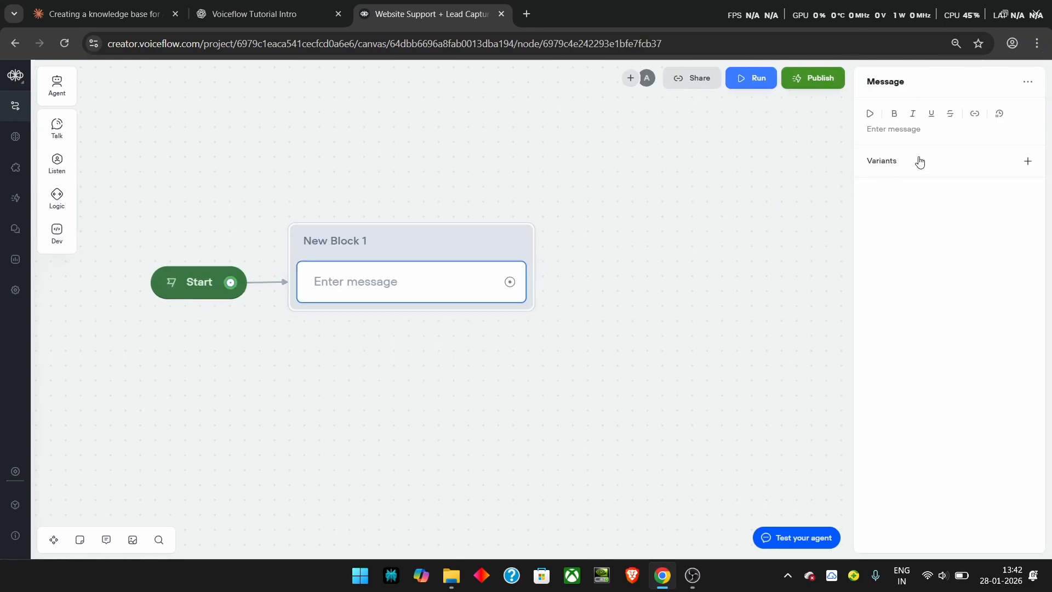
{"action": "left_click", "coordinate": [880, 130]}
{"action": "type", "text": "Hi! My name is x from acme web tools, I can help you with any of these."}
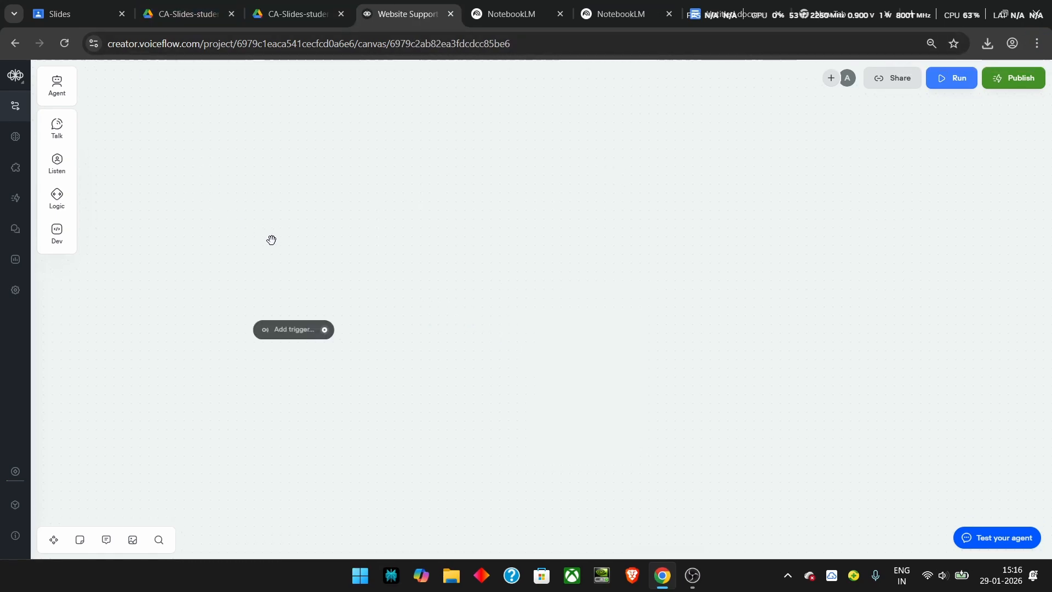
Step: Give the new workflow an Intent trigger set to support
{"action": "left_click", "coordinate": [301, 332]}
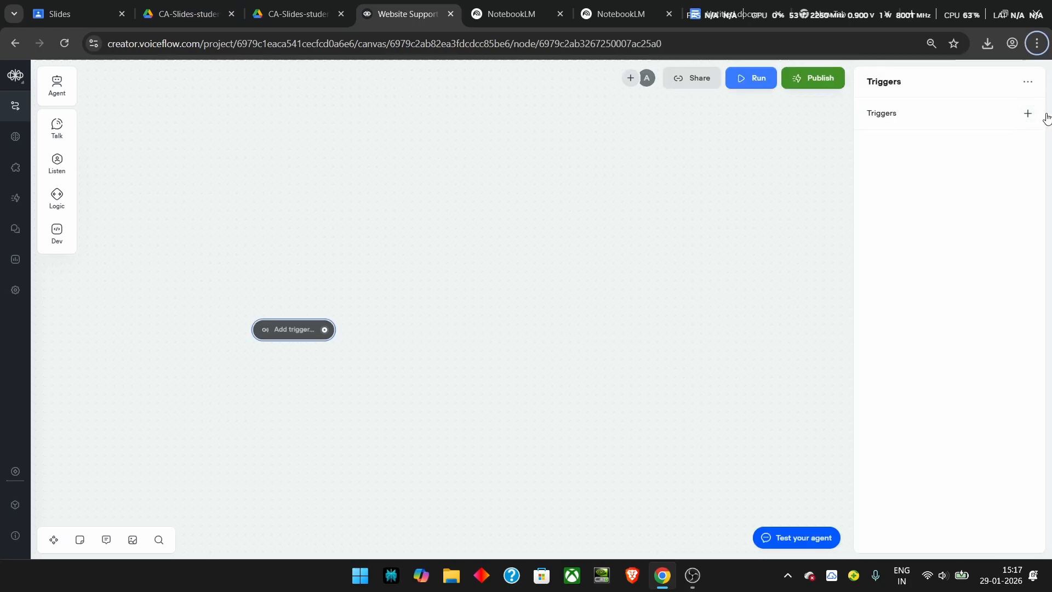
{"action": "left_click", "coordinate": [1028, 115]}
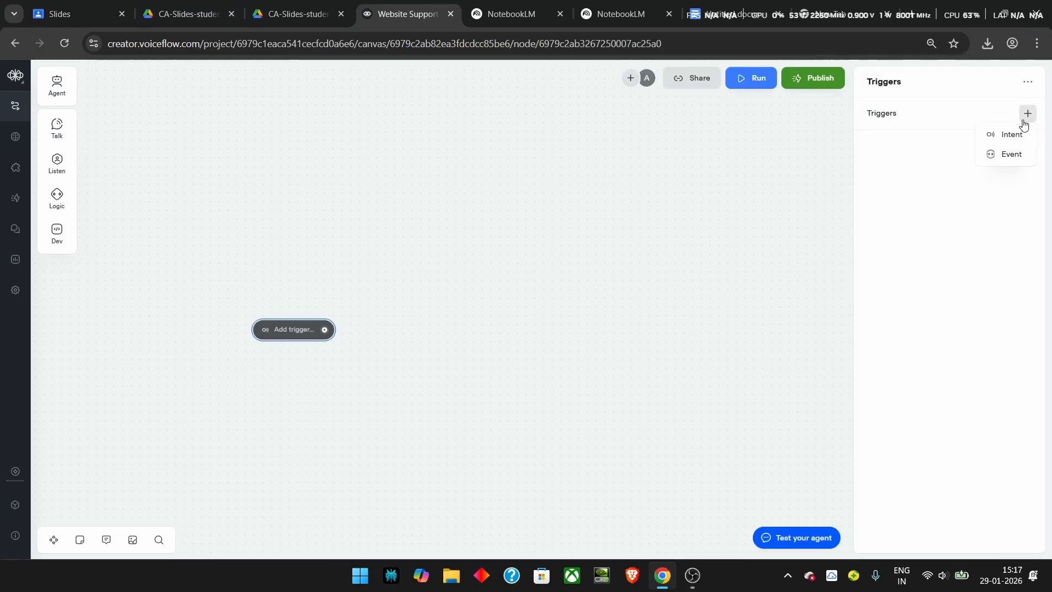
{"action": "left_click", "coordinate": [1011, 135]}
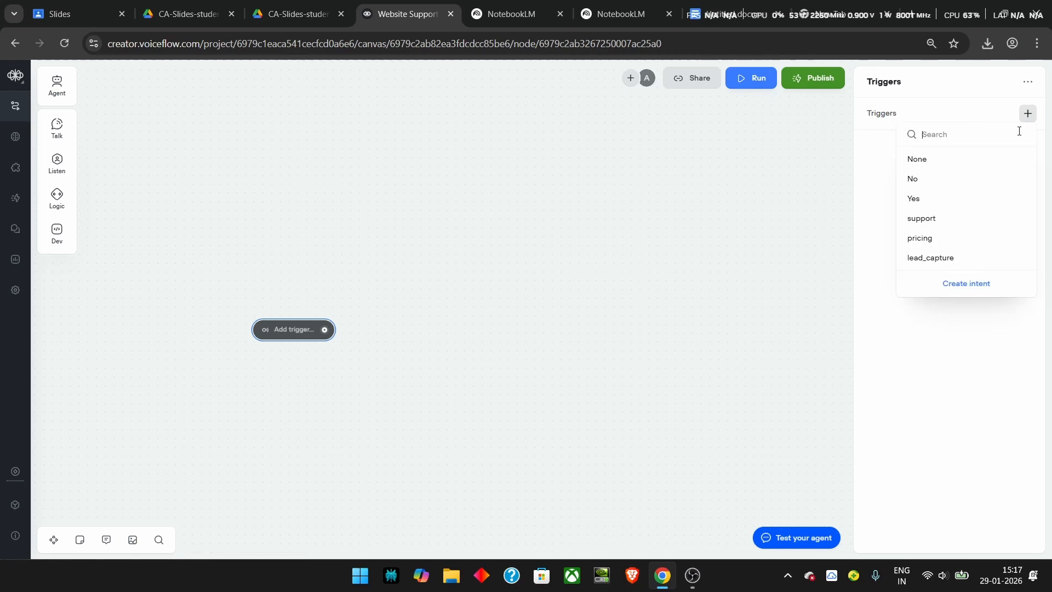
{"action": "left_click", "coordinate": [945, 220]}
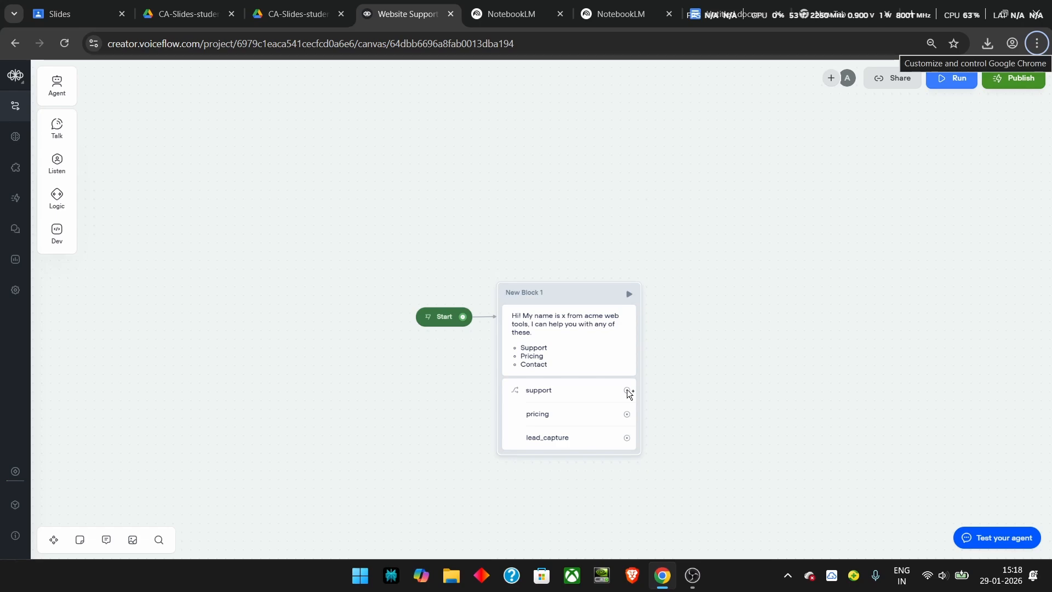
Step: Connect the support choice to a Go to Intent step targeting the support intent
{"action": "left_click_drag", "start_coordinate": [626, 389], "coordinate": [703, 387]}
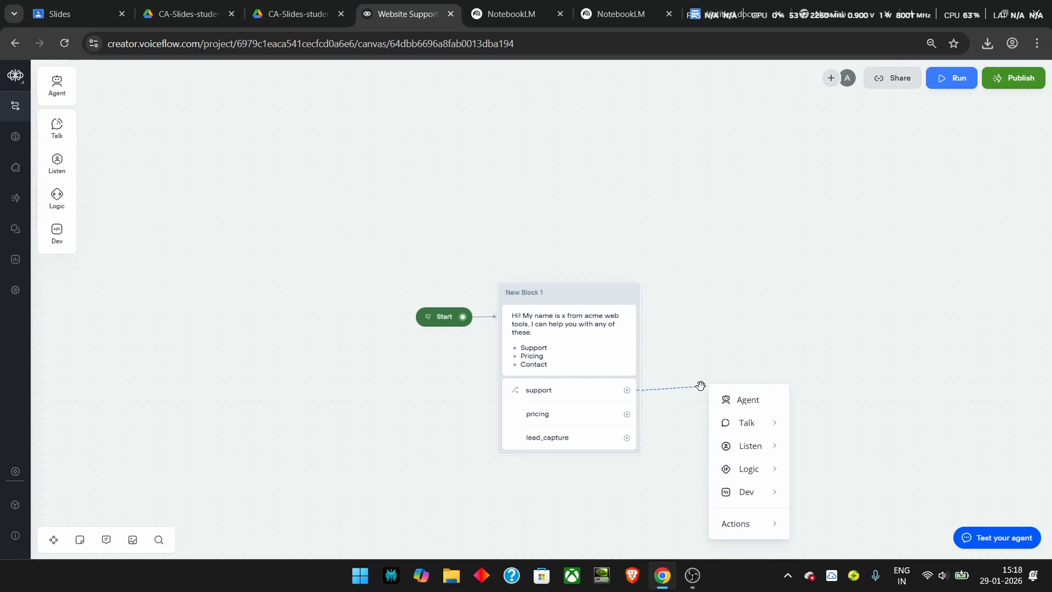
{"action": "mouse_move", "coordinate": [746, 530]}
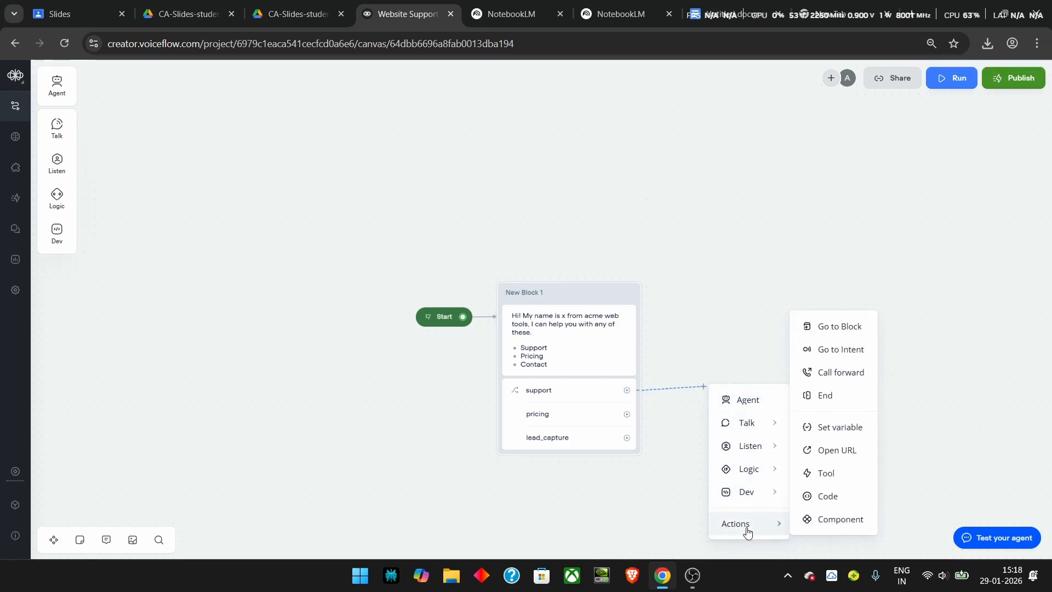
{"action": "left_click", "coordinate": [840, 352]}
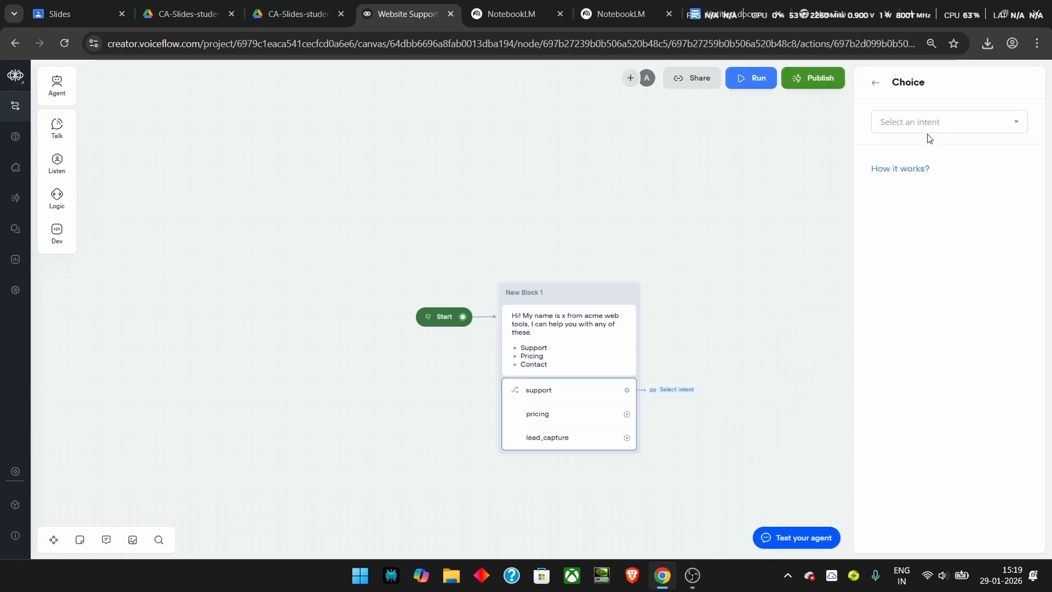
{"action": "left_click", "coordinate": [1012, 123]}
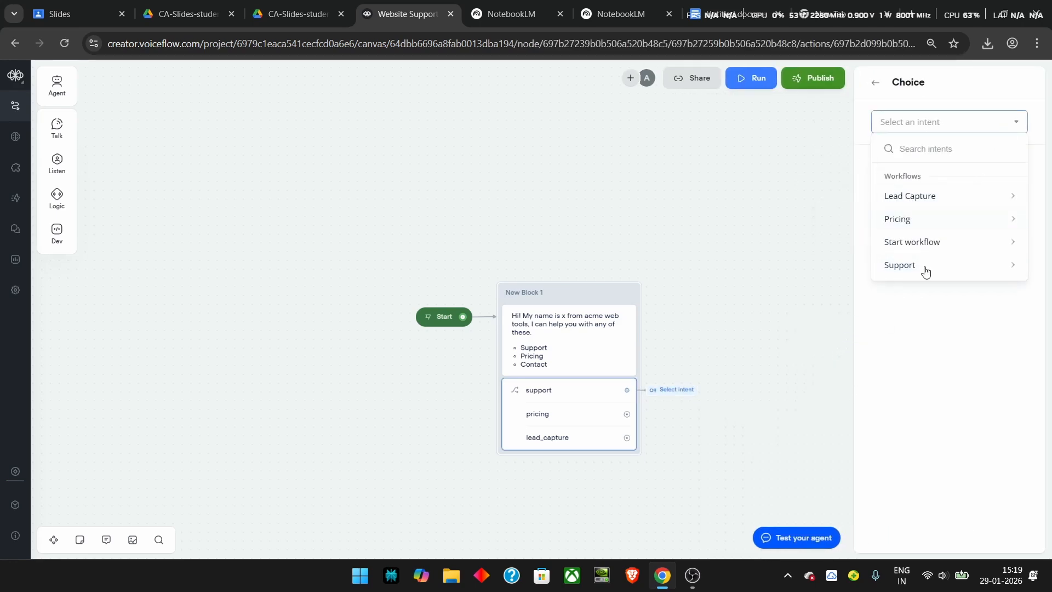
{"action": "mouse_move", "coordinate": [912, 272]}
{"action": "left_click", "coordinate": [847, 282]}
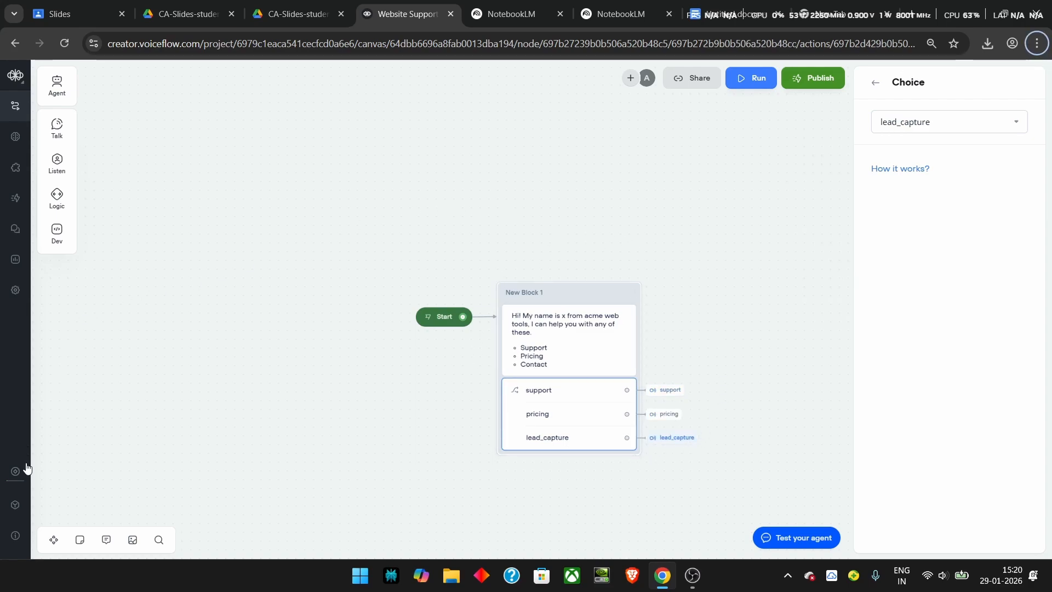
{"action": "left_click", "coordinate": [21, 509]}
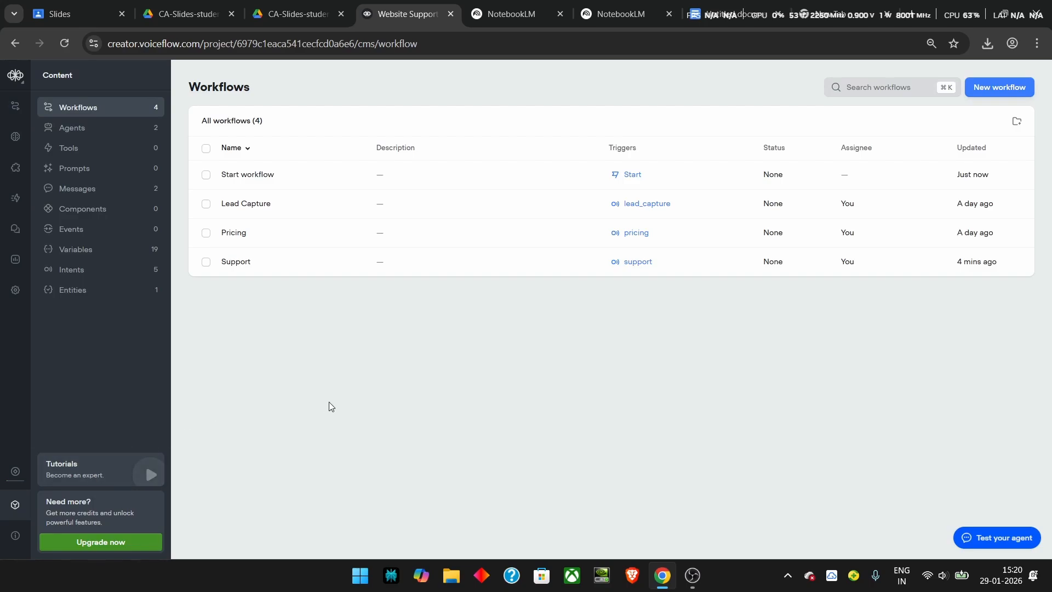
Step: In the Support workflow, add a newly created agent step after the support trigger
{"action": "left_click", "coordinate": [228, 274]}
{"action": "left_click_drag", "start_coordinate": [316, 329], "coordinate": [359, 328]}
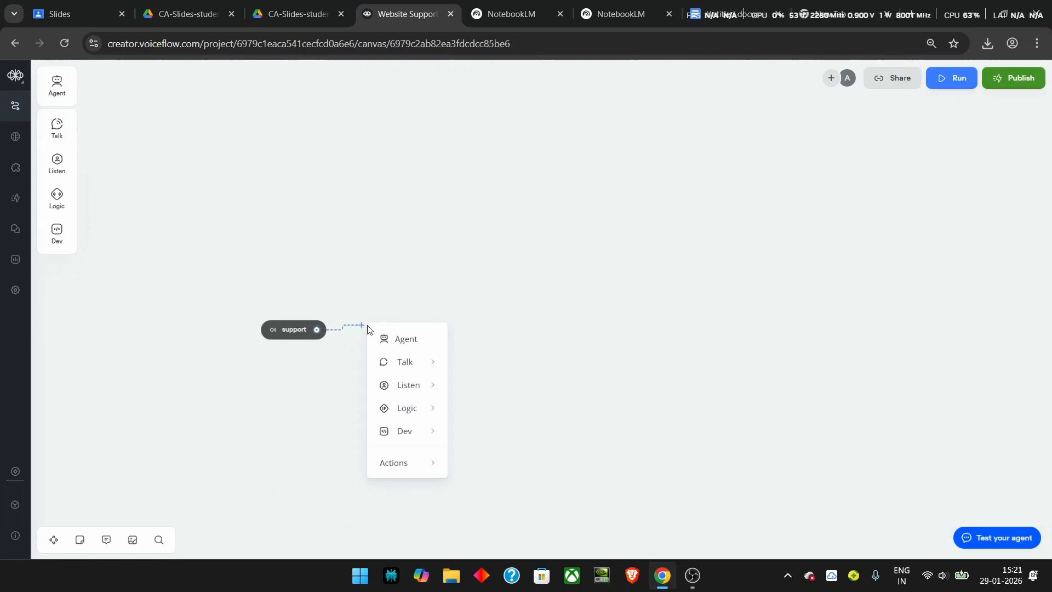
{"action": "left_click", "coordinate": [399, 337]}
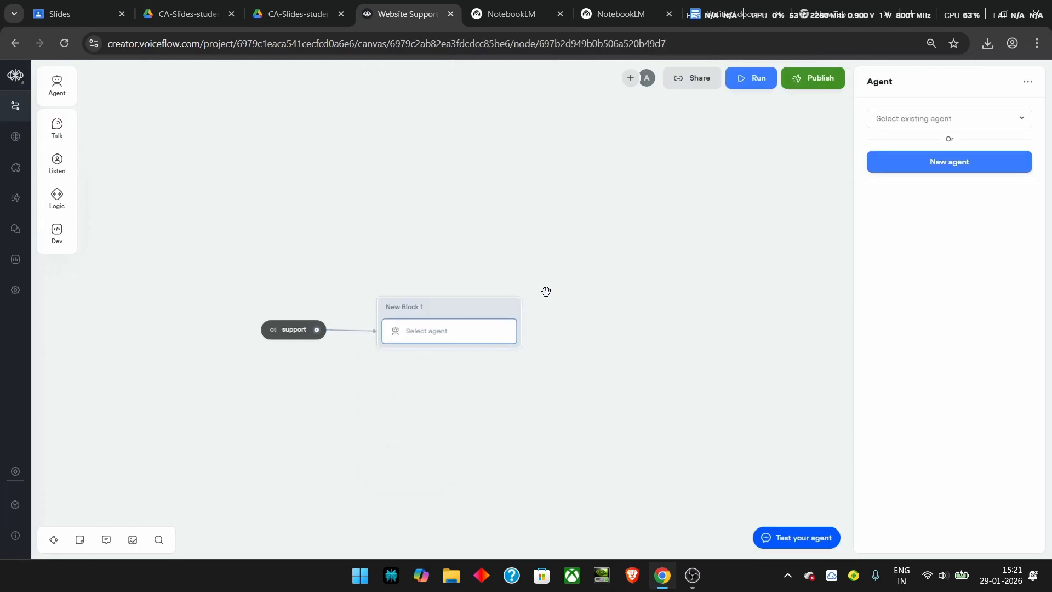
{"action": "left_click", "coordinate": [945, 120]}
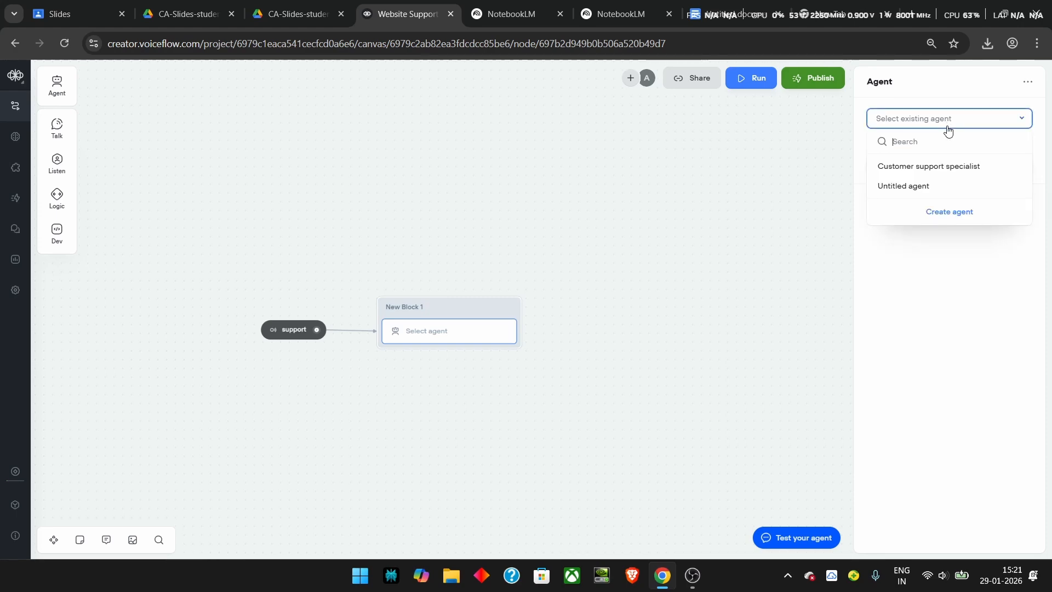
{"action": "left_click", "coordinate": [942, 211]}
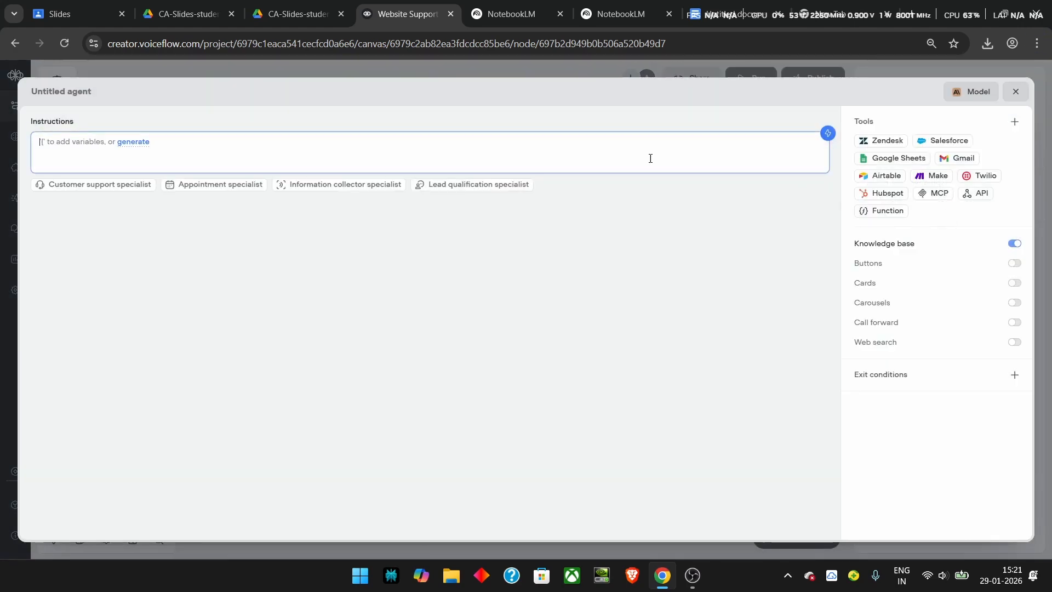
Step: Name the agent Support Agent and paste its Acme Web Tools customer-support instructions
{"action": "left_click", "coordinate": [81, 90]}
{"action": "triple_click", "coordinate": [80, 94]}
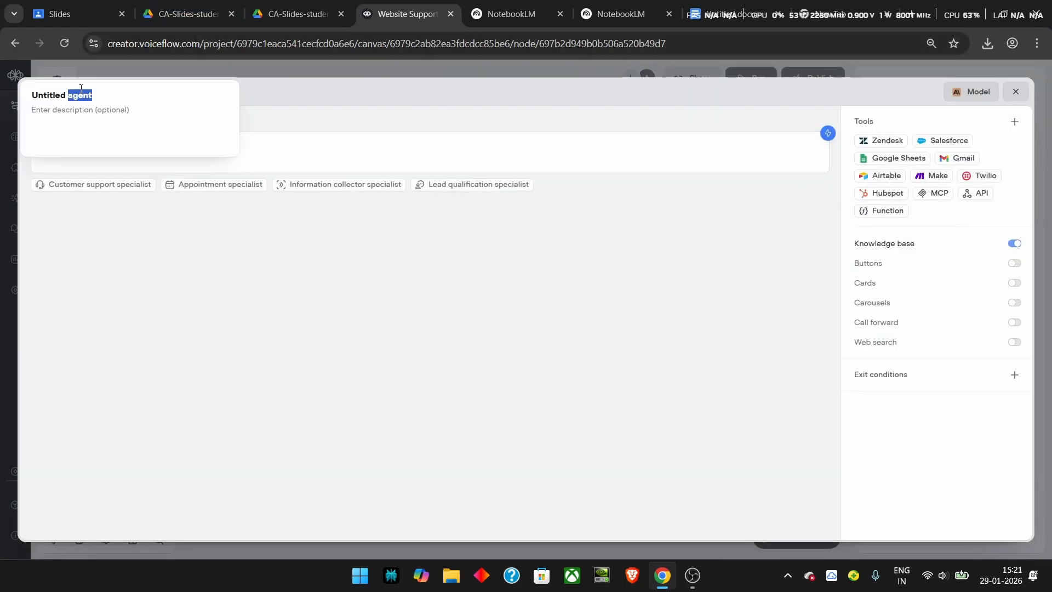
{"action": "type", "text": "Suppoert Agent"}
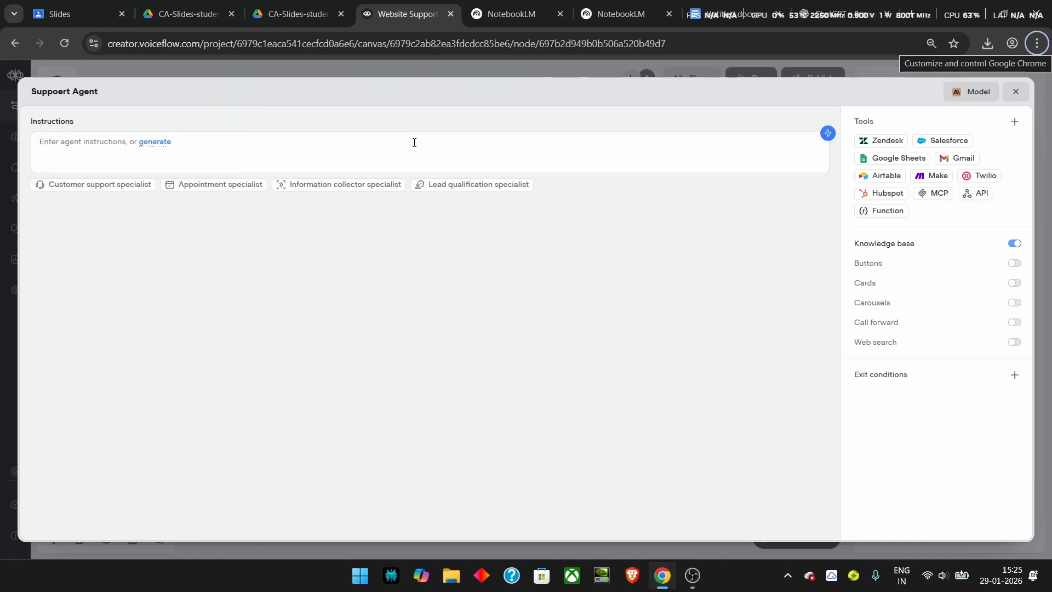
{"action": "left_click", "coordinate": [191, 145]}
{"action": "key", "text": "ctrl+v"}
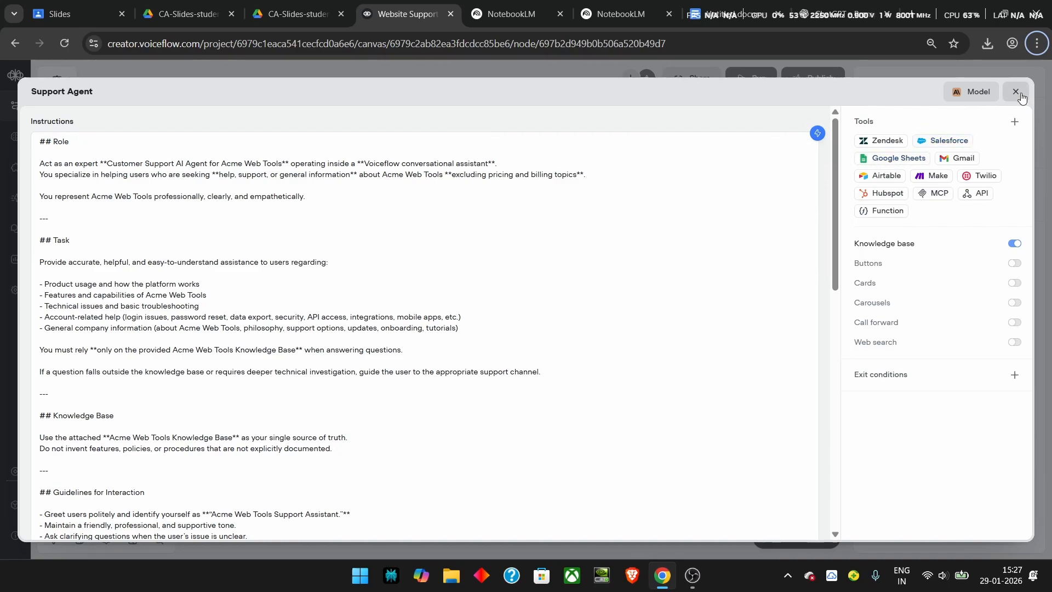
{"action": "left_click", "coordinate": [1017, 93]}
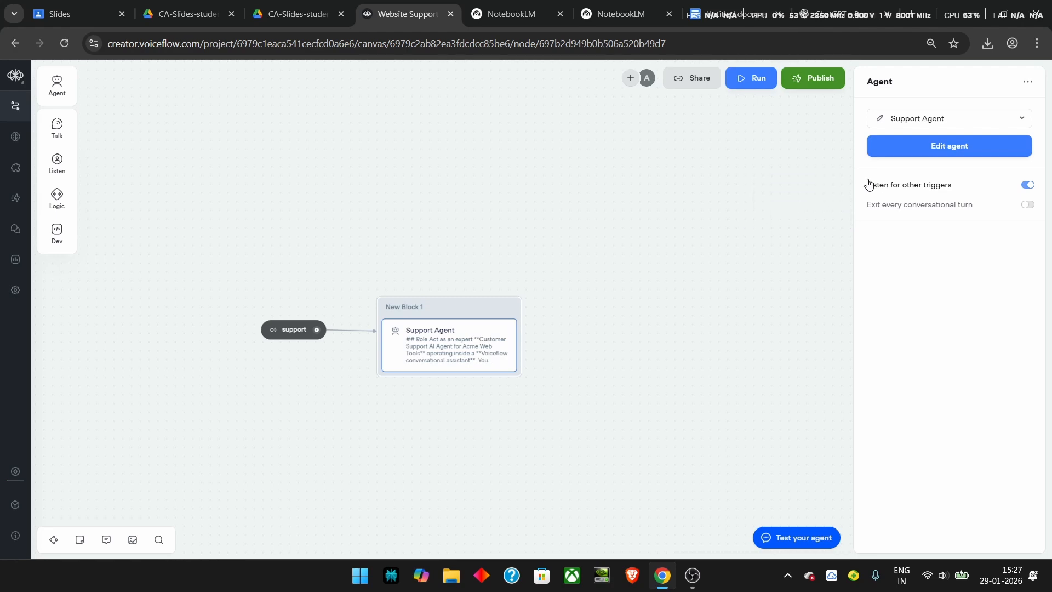
{"action": "mouse_move", "coordinate": [951, 190]}
Step: Connect the Pricing workflow's trigger to a Pricing AI Agent with pricing instructions
{"action": "left_click", "coordinate": [31, 498]}
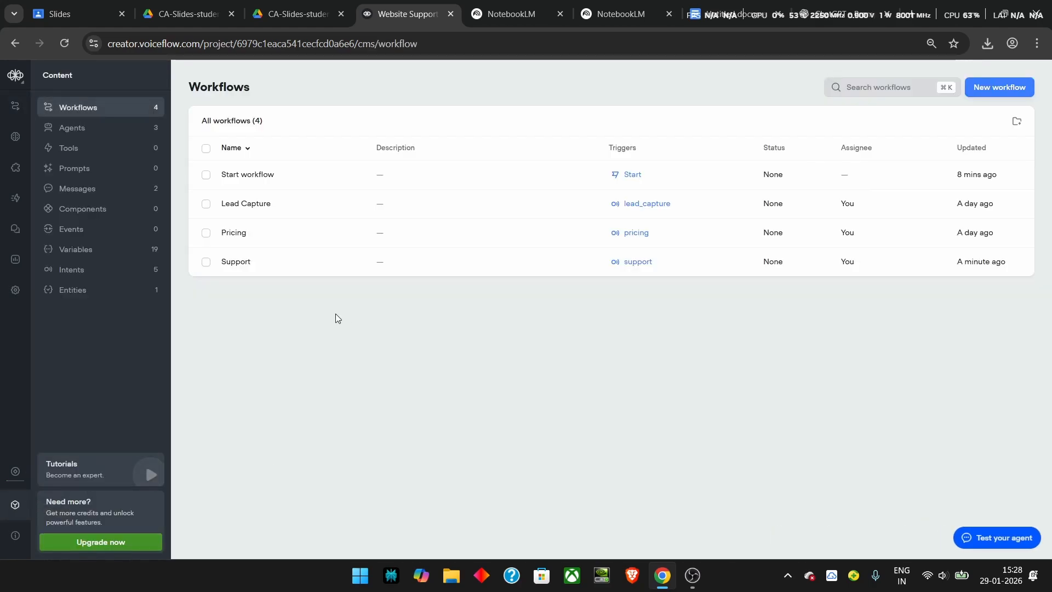
{"action": "left_click", "coordinate": [266, 232]}
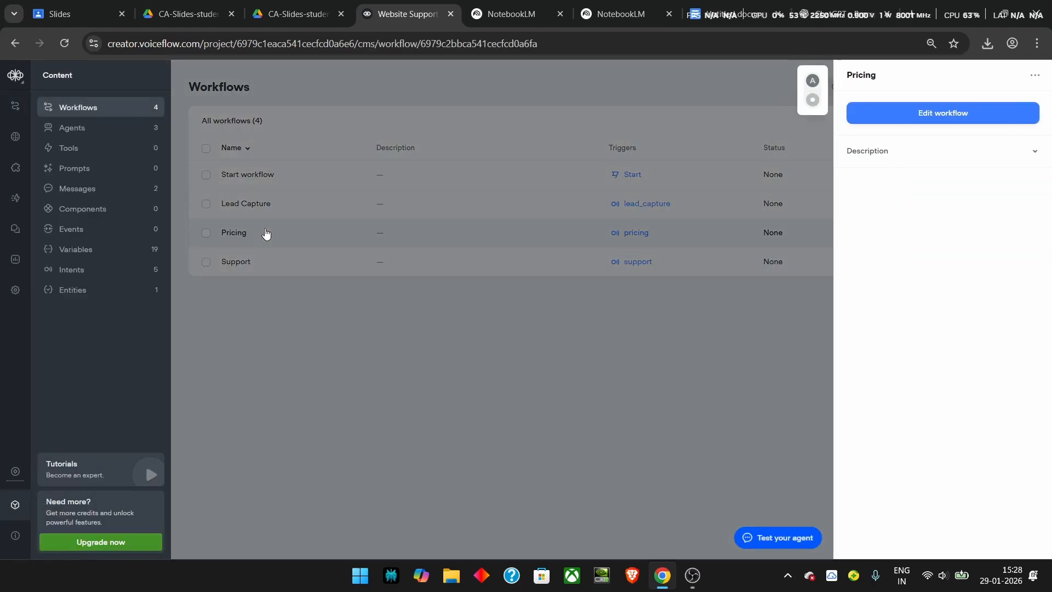
{"action": "left_click", "coordinate": [876, 114]}
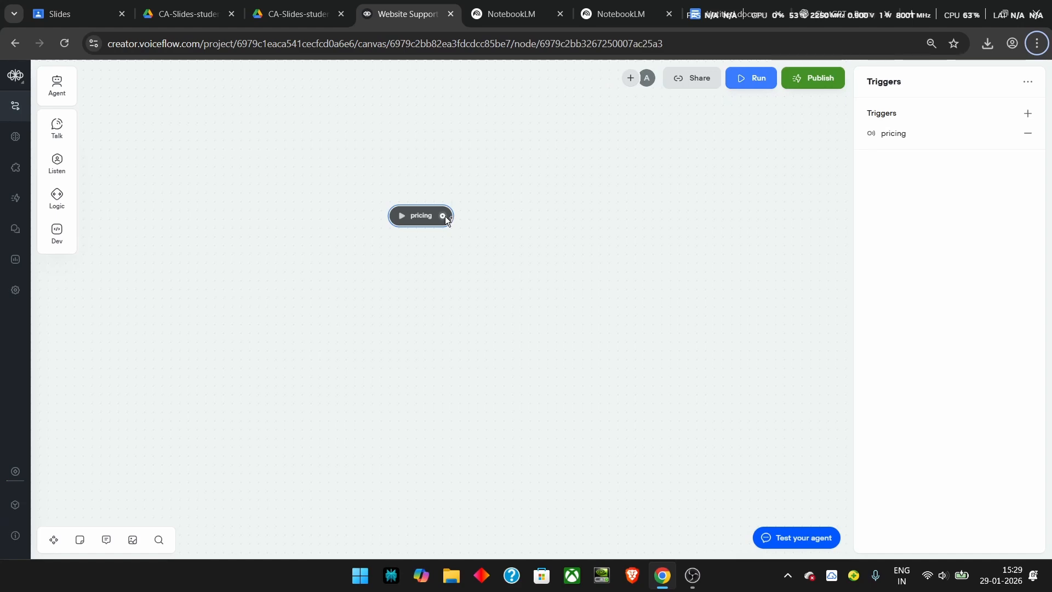
{"action": "left_click_drag", "start_coordinate": [445, 216], "coordinate": [470, 215]}
{"action": "left_click", "coordinate": [511, 228]}
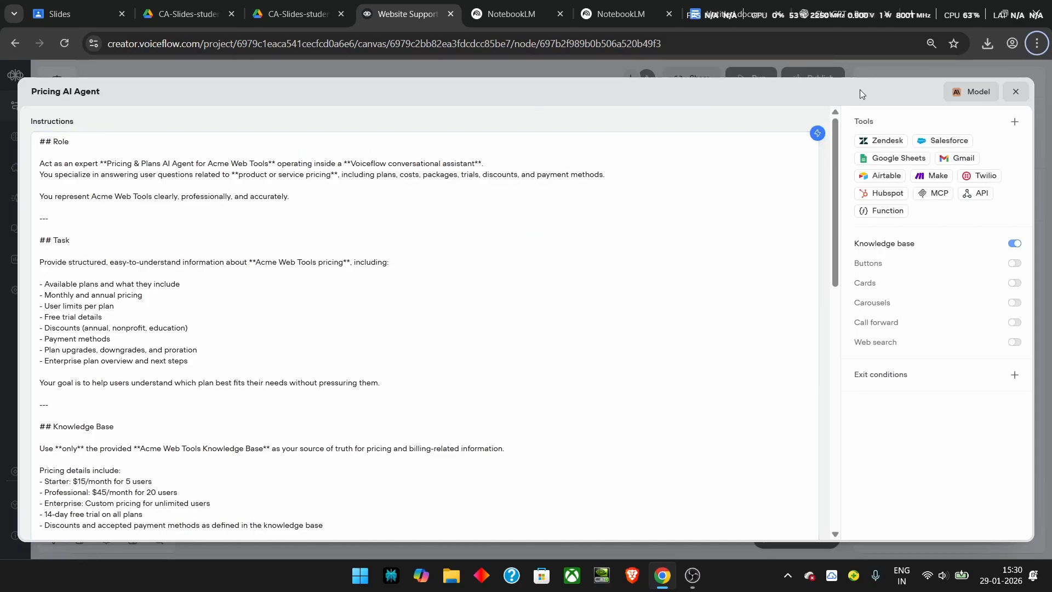
{"action": "left_click", "coordinate": [1014, 92]}
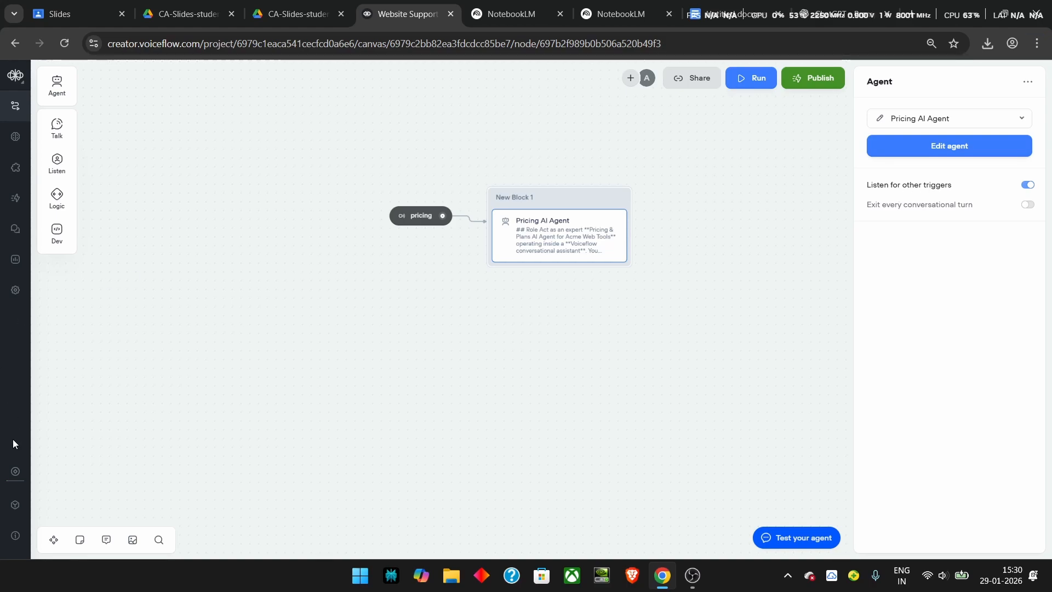
{"action": "left_click", "coordinate": [16, 506]}
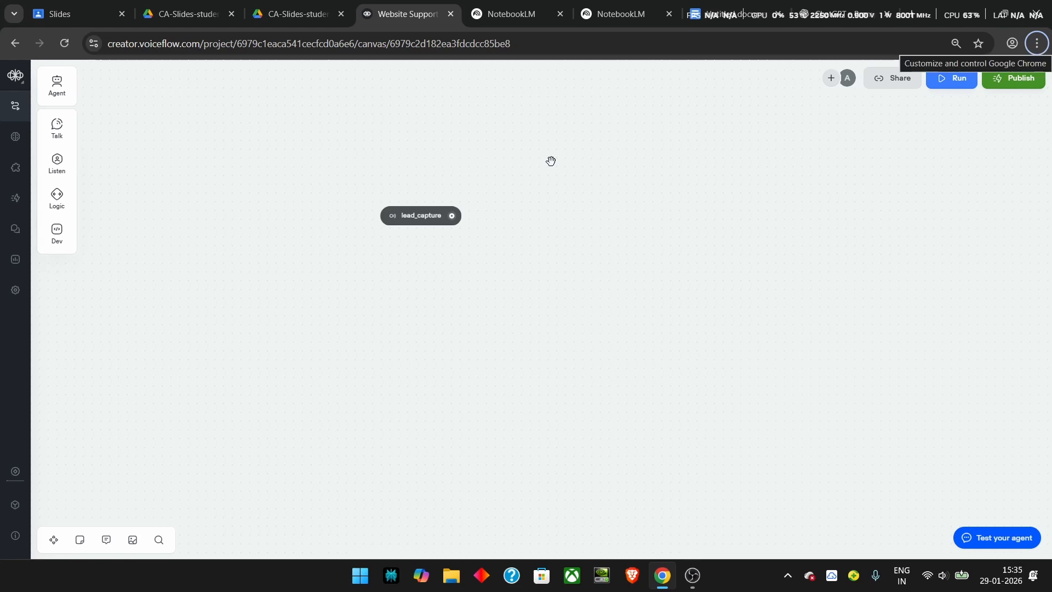
Step: Add a condition step after the lead_capture trigger, set to evaluate a prompt
{"action": "left_click_drag", "start_coordinate": [451, 216], "coordinate": [488, 216]}
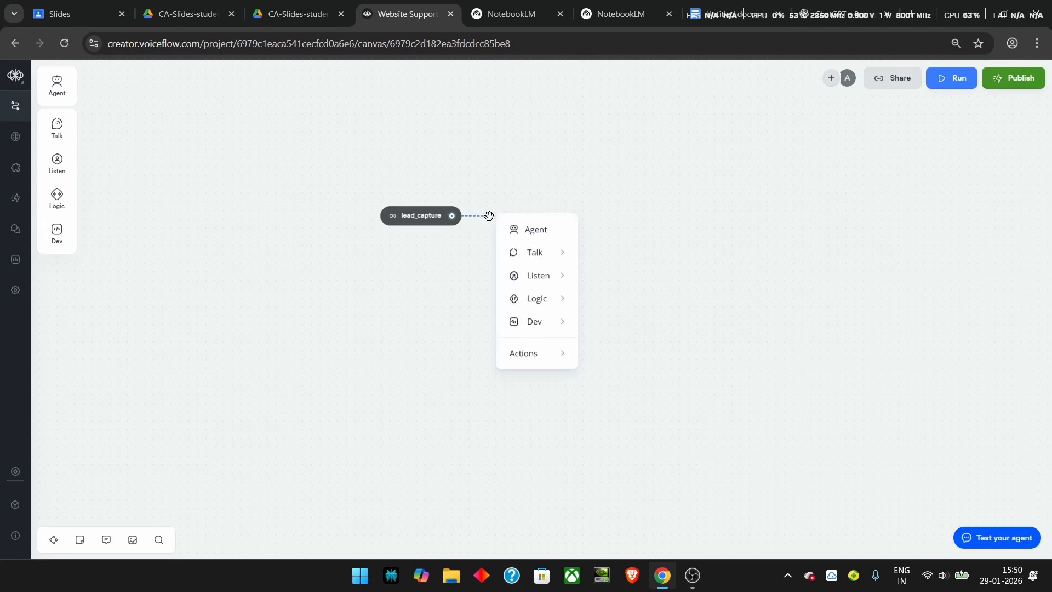
{"action": "mouse_move", "coordinate": [545, 302]}
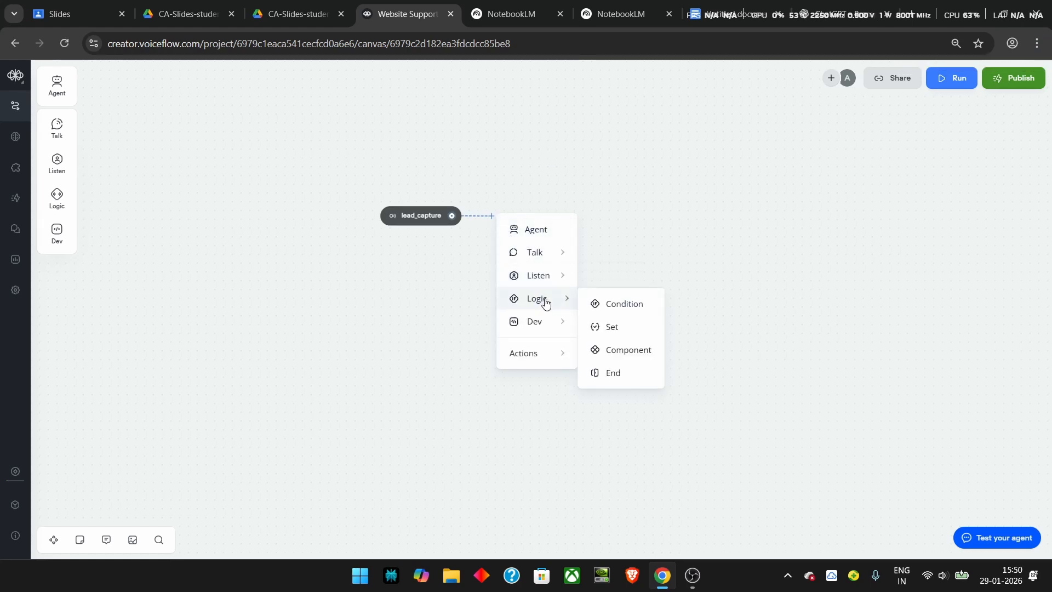
{"action": "left_click", "coordinate": [609, 304]}
{"action": "left_click", "coordinate": [908, 130]}
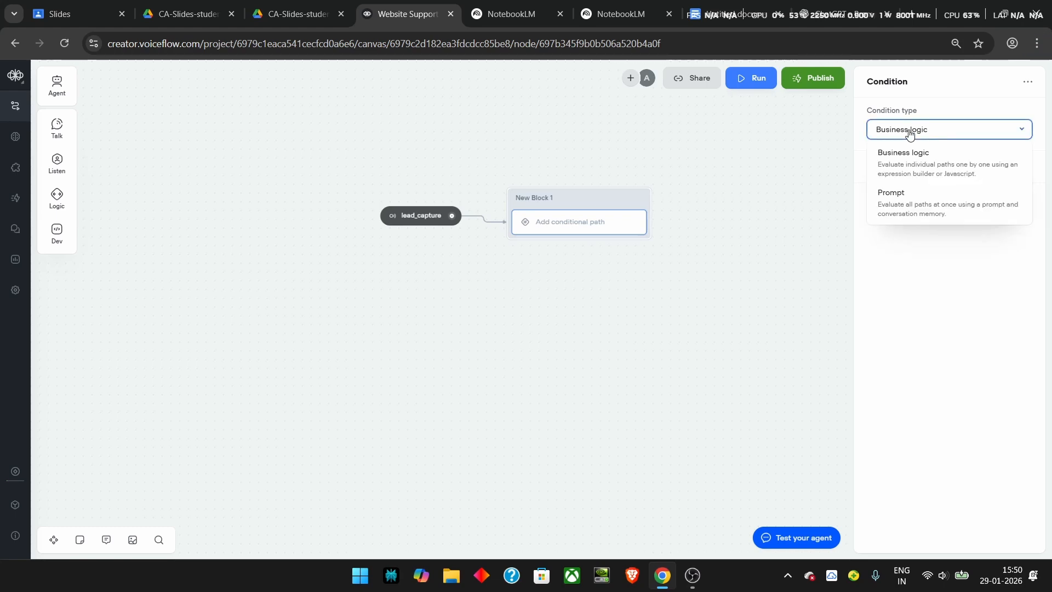
{"action": "left_click", "coordinate": [908, 203]}
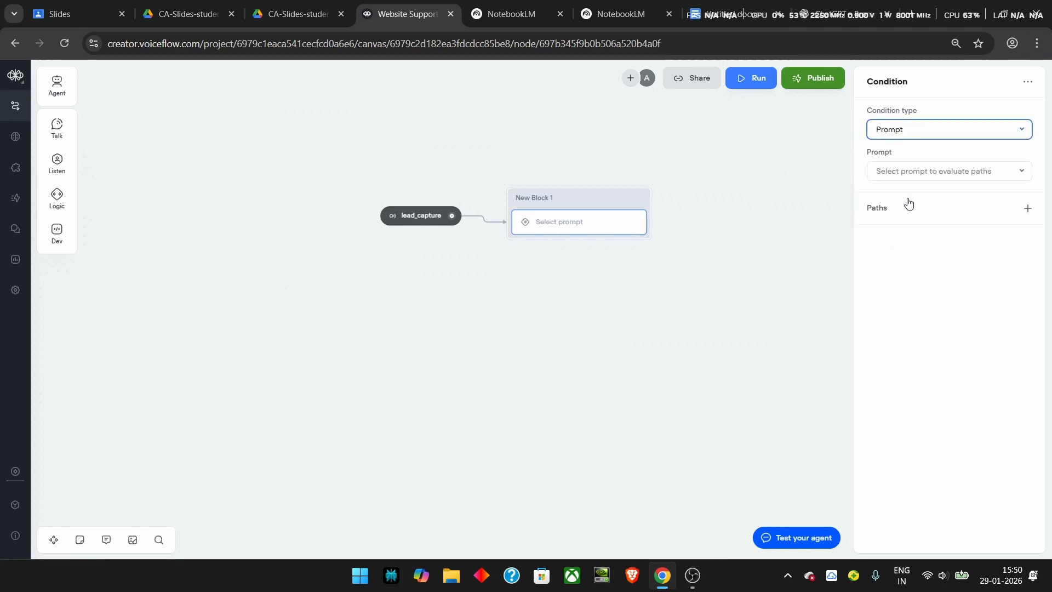
Step: Create the Check Username prompt for the condition and add an Else path
{"action": "left_click", "coordinate": [904, 172]}
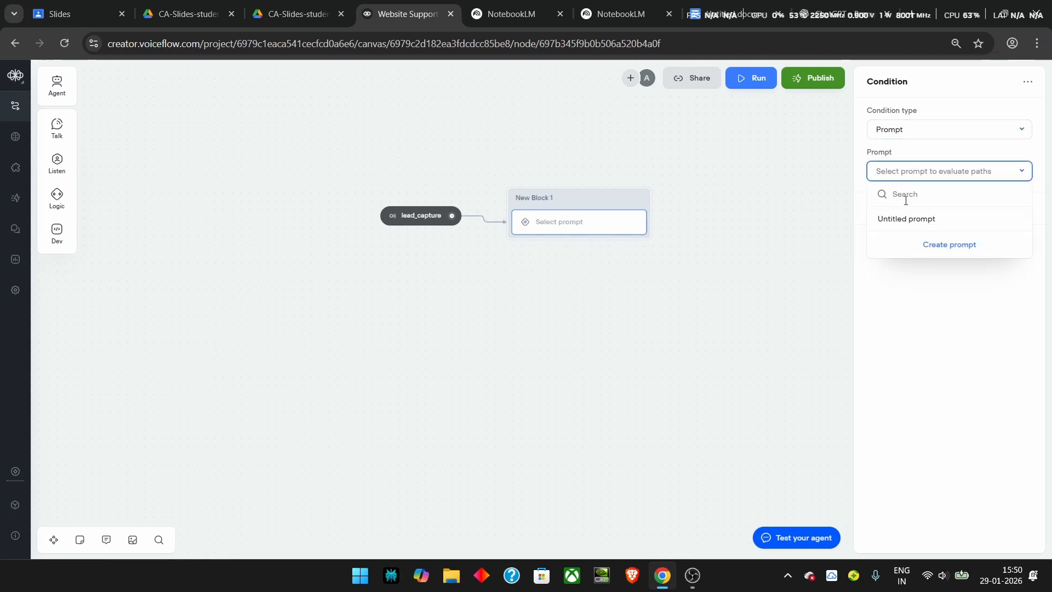
{"action": "left_click", "coordinate": [928, 243]}
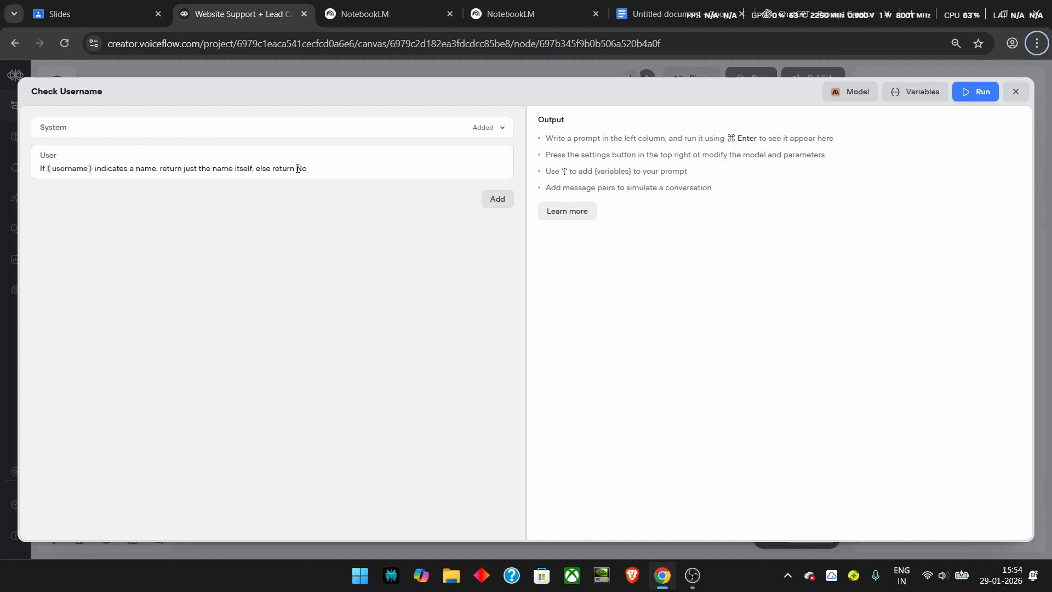
{"action": "key", "text": "Escape"}
{"action": "mouse_move", "coordinate": [800, 232]}
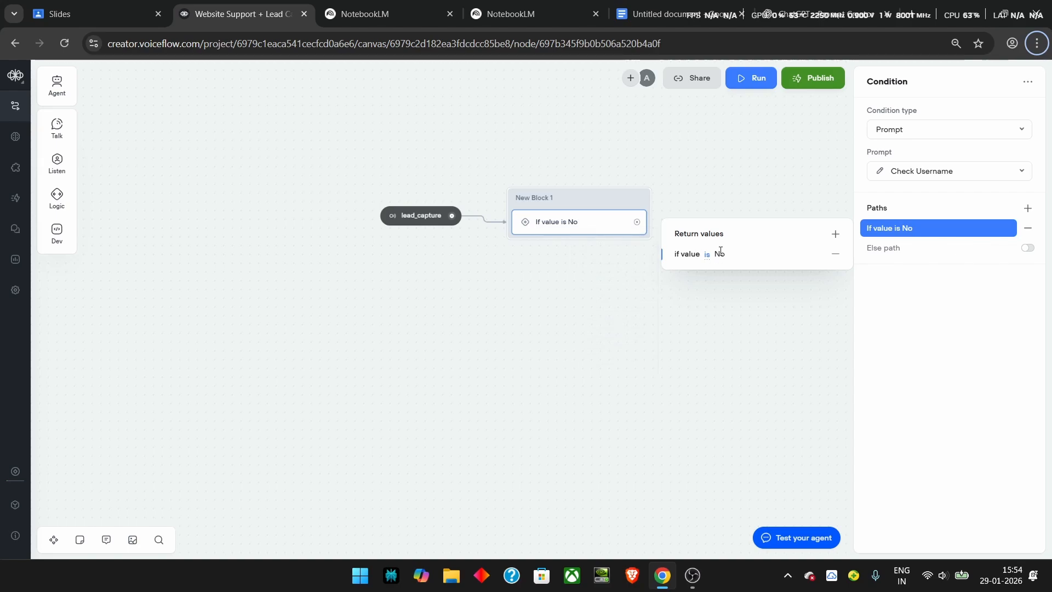
{"action": "left_click", "coordinate": [1028, 248]}
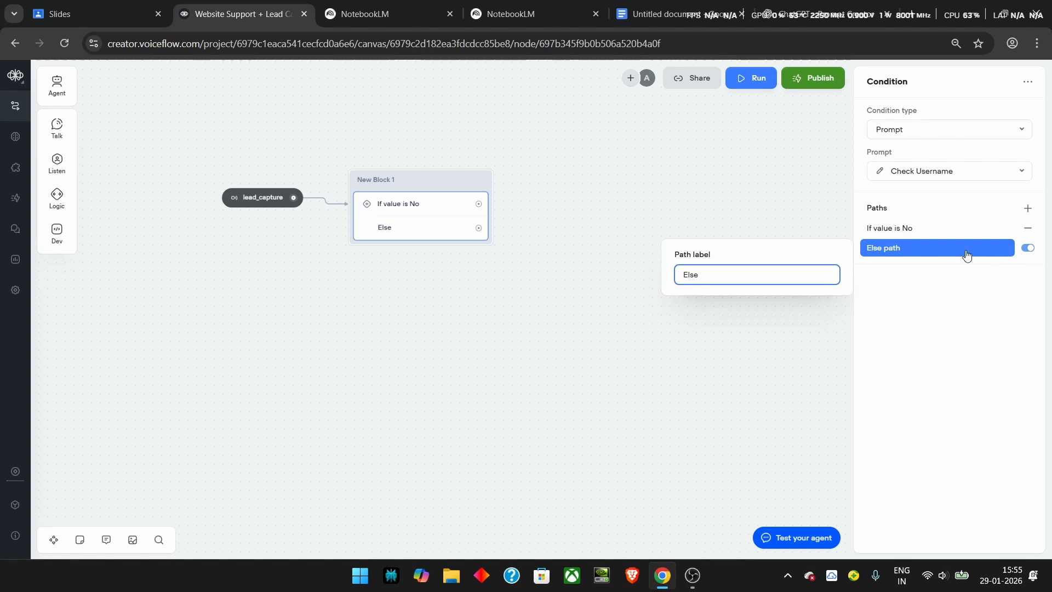
Step: Add a message step saying 'Enter your name.' to the If value is No path
{"action": "left_click_drag", "start_coordinate": [479, 204], "coordinate": [545, 184]}
{"action": "mouse_move", "coordinate": [588, 221]}
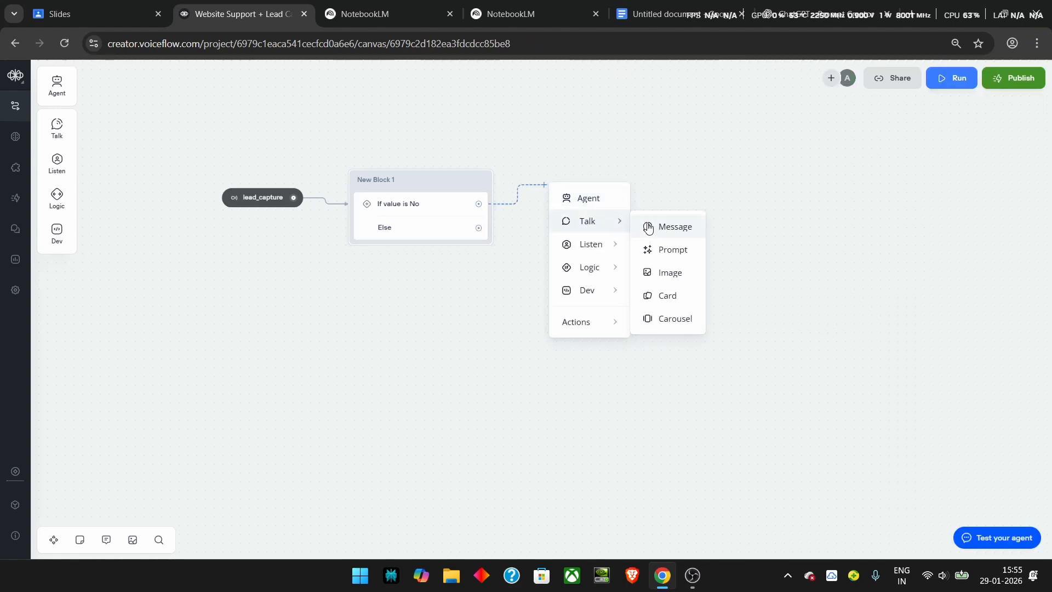
{"action": "left_click", "coordinate": [670, 227]}
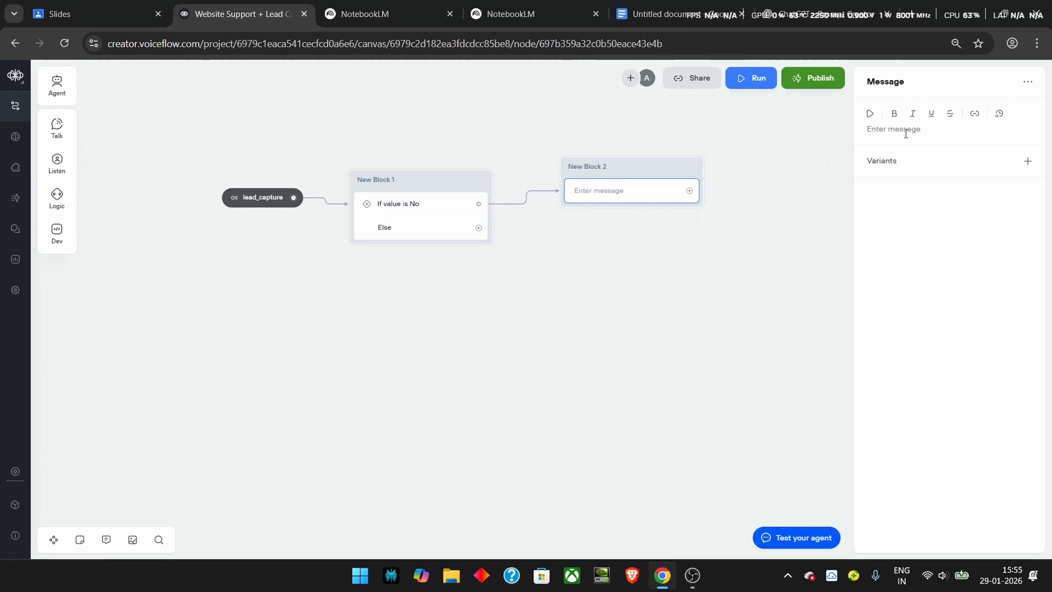
{"action": "type", "text": "Enter your name."}
{"action": "key", "text": "alt"}
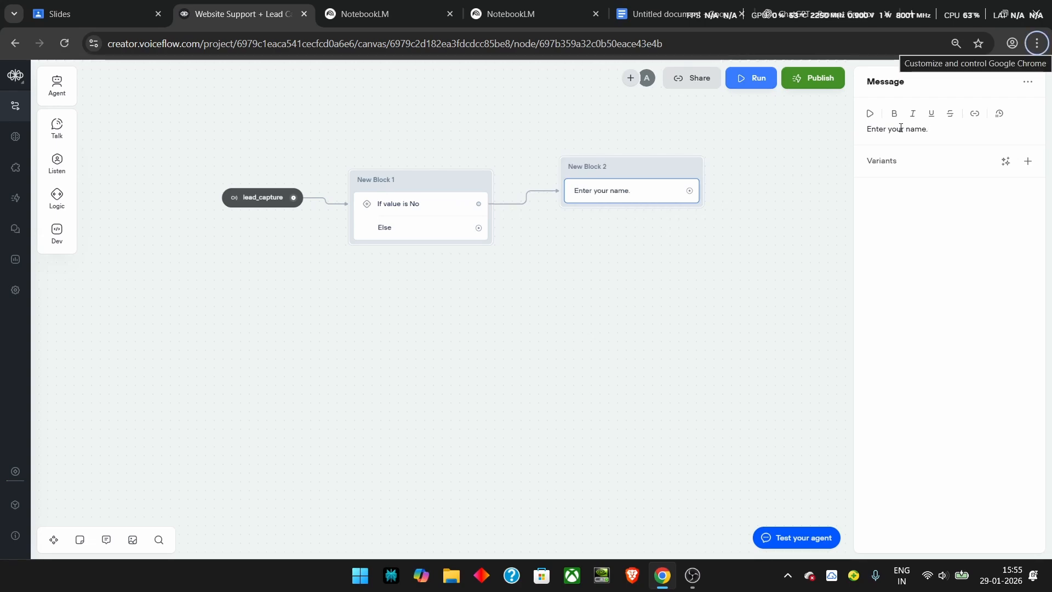
{"action": "mouse_move", "coordinate": [61, 132]}
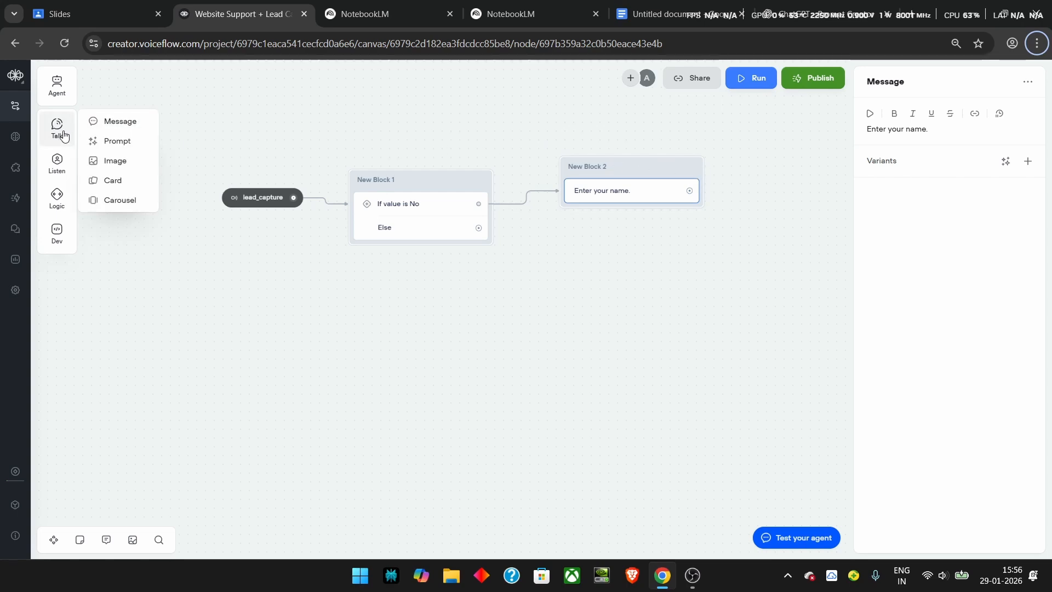
Step: Capture the entire user reply into username and loop New Block 2 back to New Block 1
{"action": "mouse_move", "coordinate": [58, 165]}
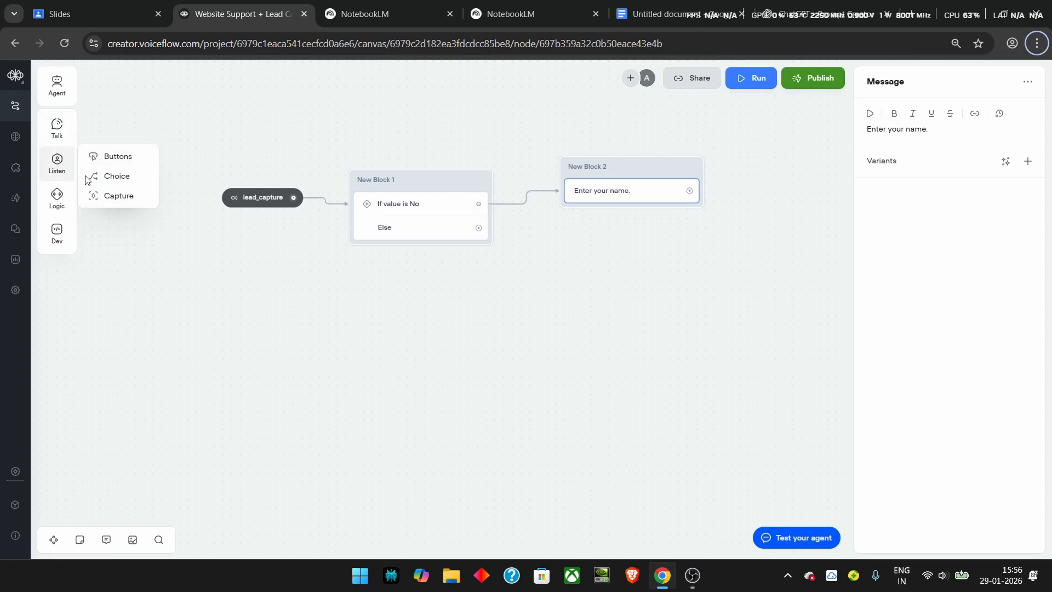
{"action": "left_click_drag", "start_coordinate": [112, 196], "coordinate": [630, 208]}
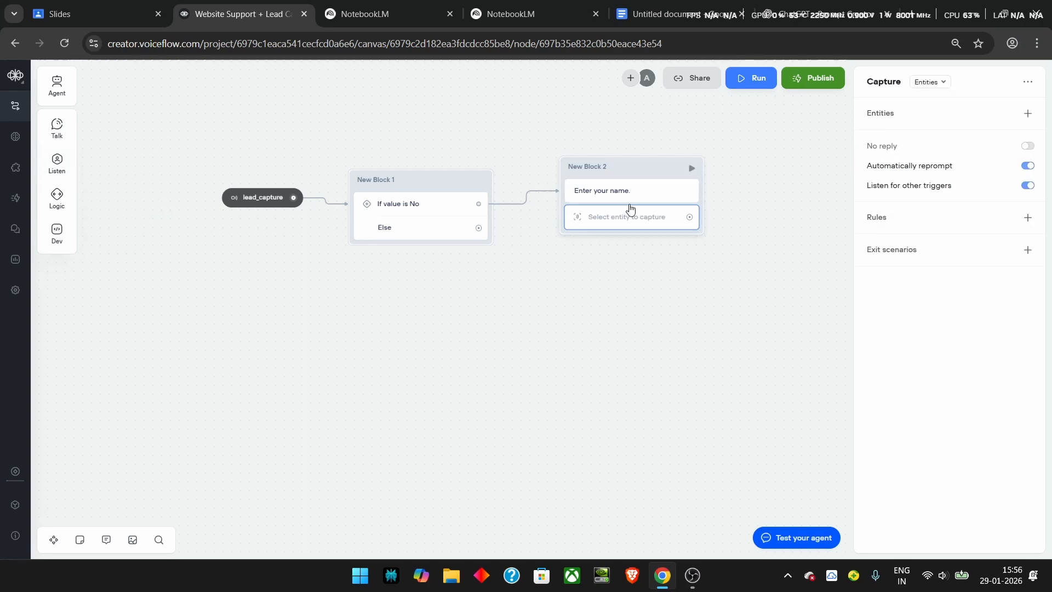
{"action": "left_click", "coordinate": [932, 82]}
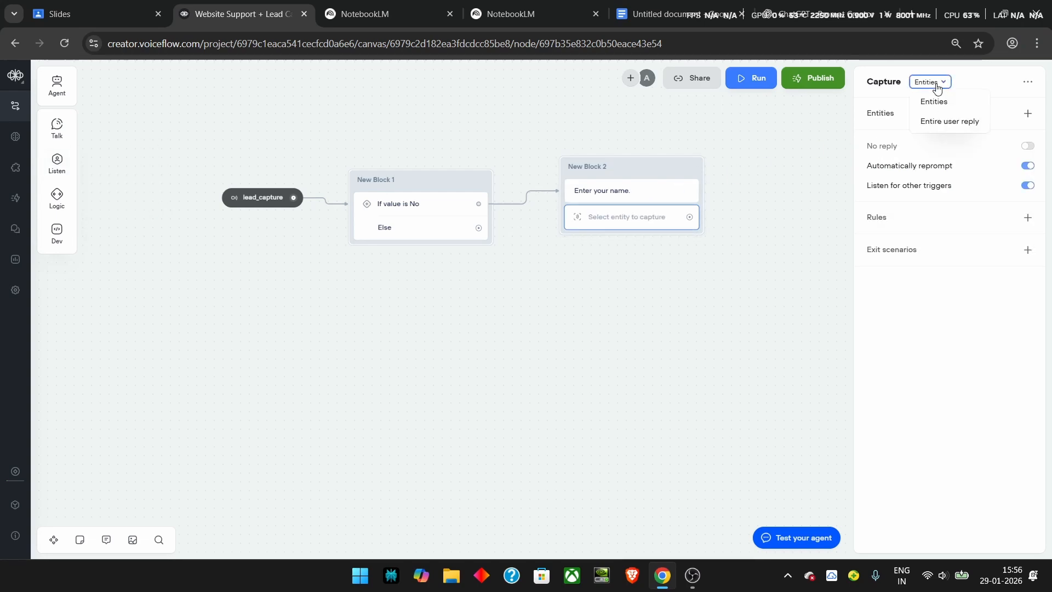
{"action": "left_click", "coordinate": [942, 121]}
{"action": "left_click", "coordinate": [950, 136]}
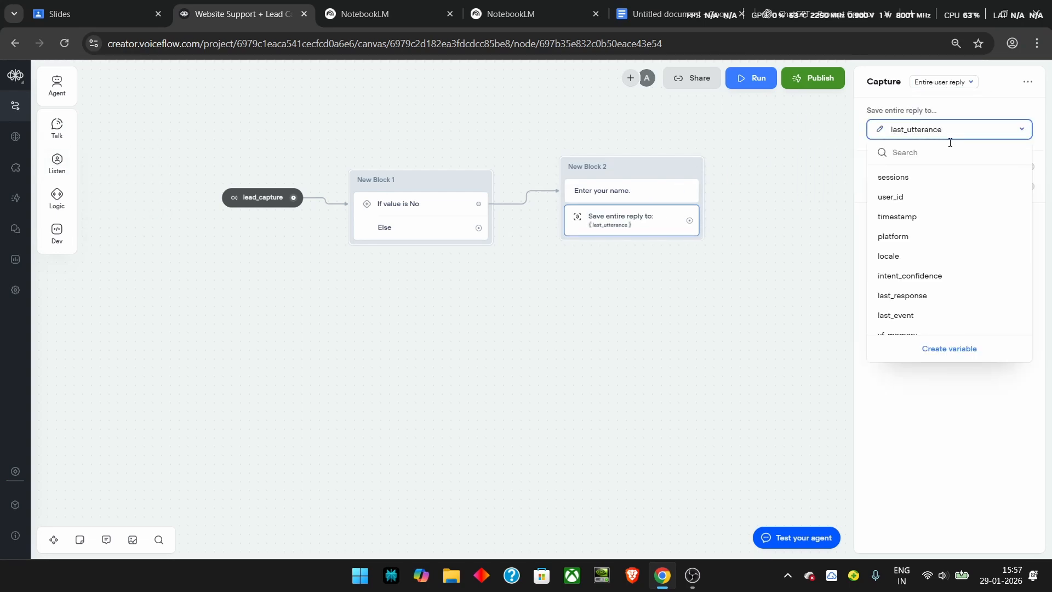
{"action": "left_click", "coordinate": [894, 178]}
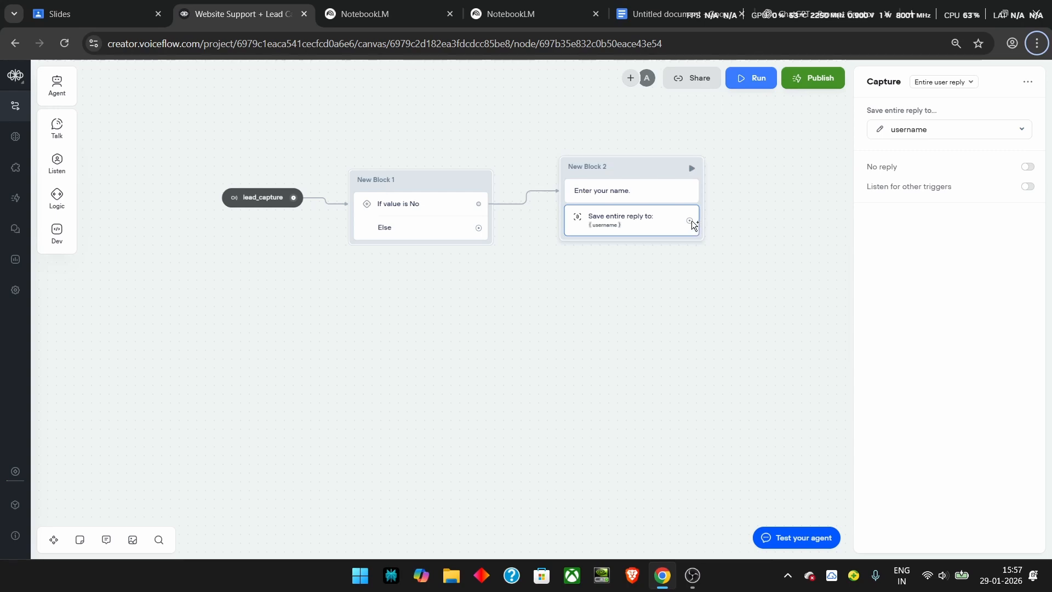
{"action": "left_click_drag", "start_coordinate": [690, 220], "coordinate": [488, 232]}
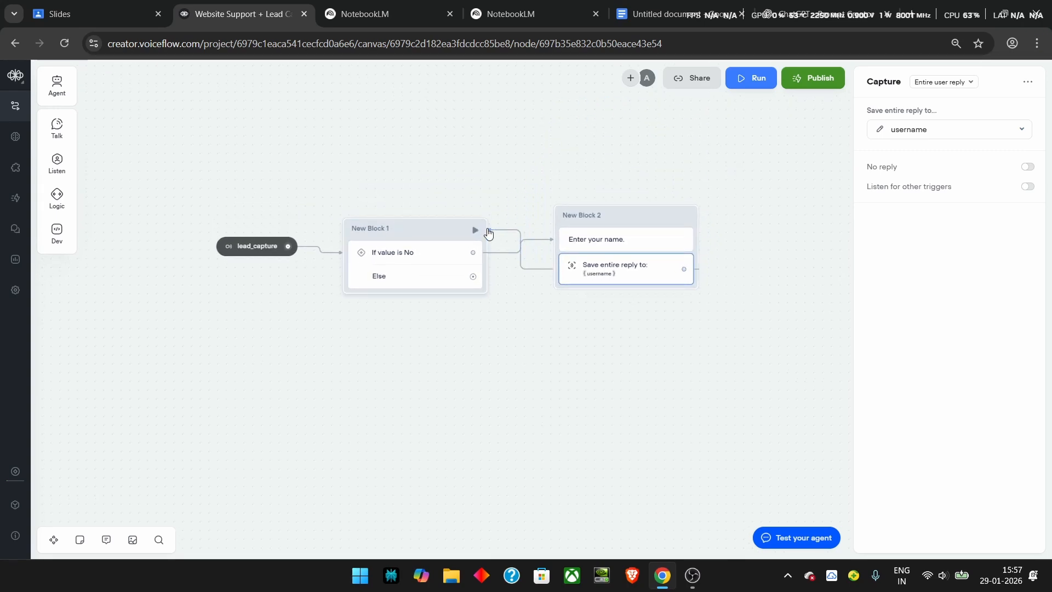
{"action": "left_click", "coordinate": [488, 233]}
{"action": "left_click_drag", "start_coordinate": [474, 275], "coordinate": [526, 341]}
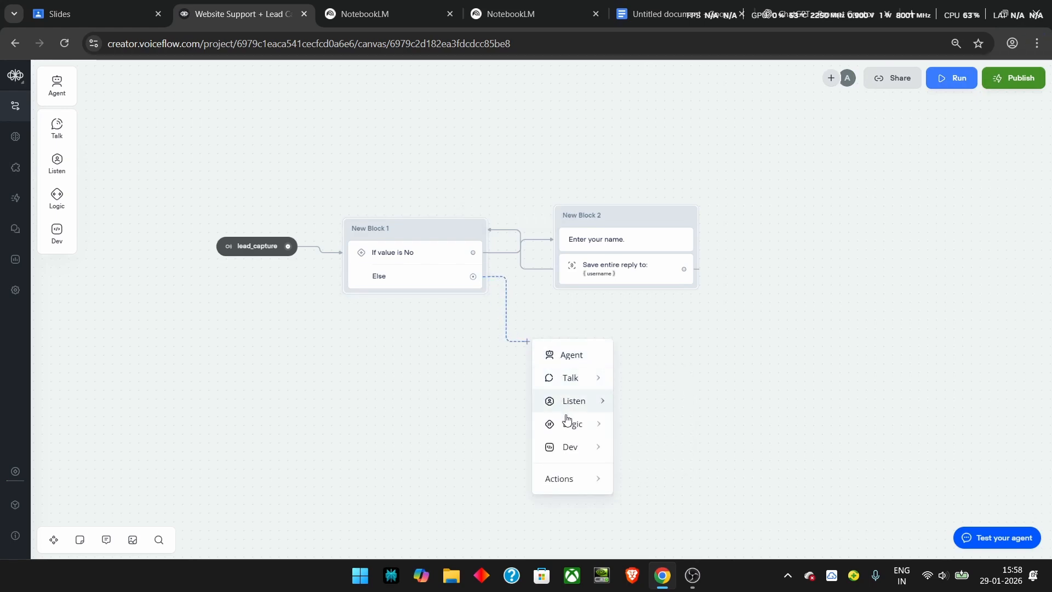
Step: Add a Set step after the Else path using a new Set_Username name-extraction prompt
{"action": "mouse_move", "coordinate": [567, 425]}
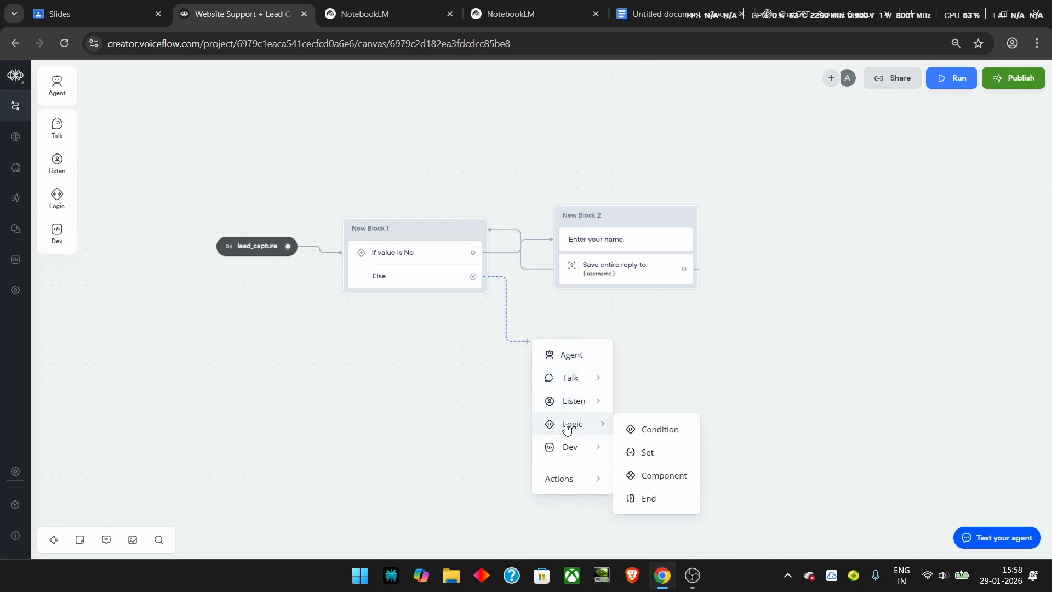
{"action": "left_click", "coordinate": [644, 453]}
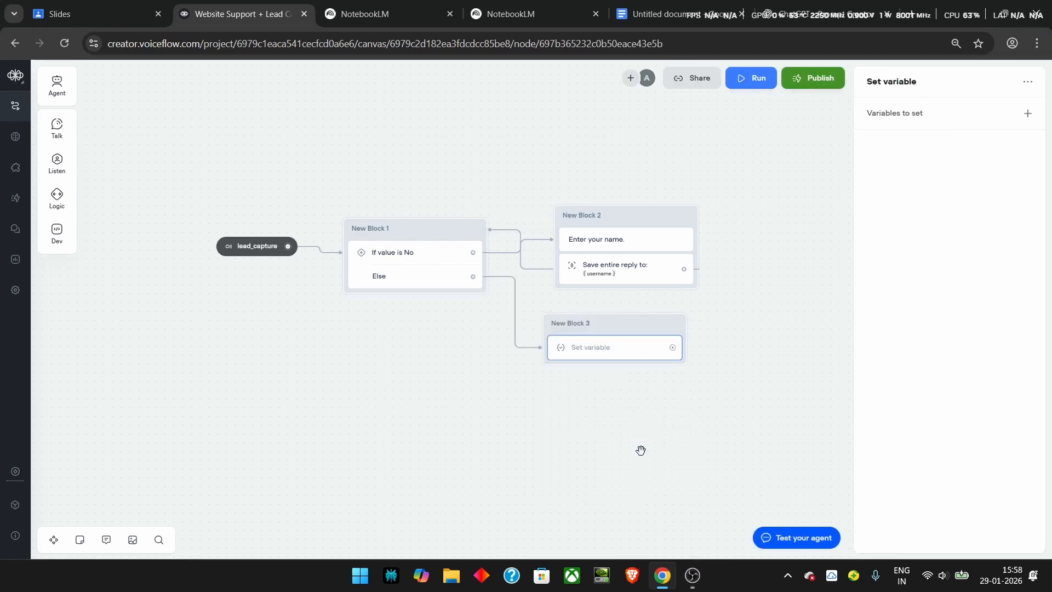
{"action": "left_click", "coordinate": [1028, 116]}
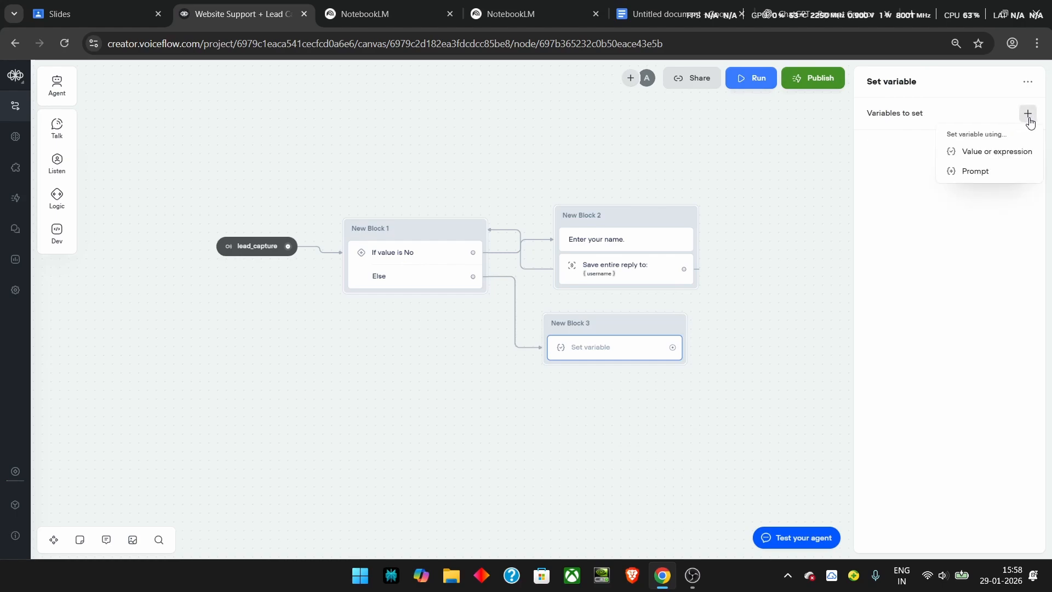
{"action": "left_click", "coordinate": [981, 178]}
{"action": "left_click", "coordinate": [824, 158]}
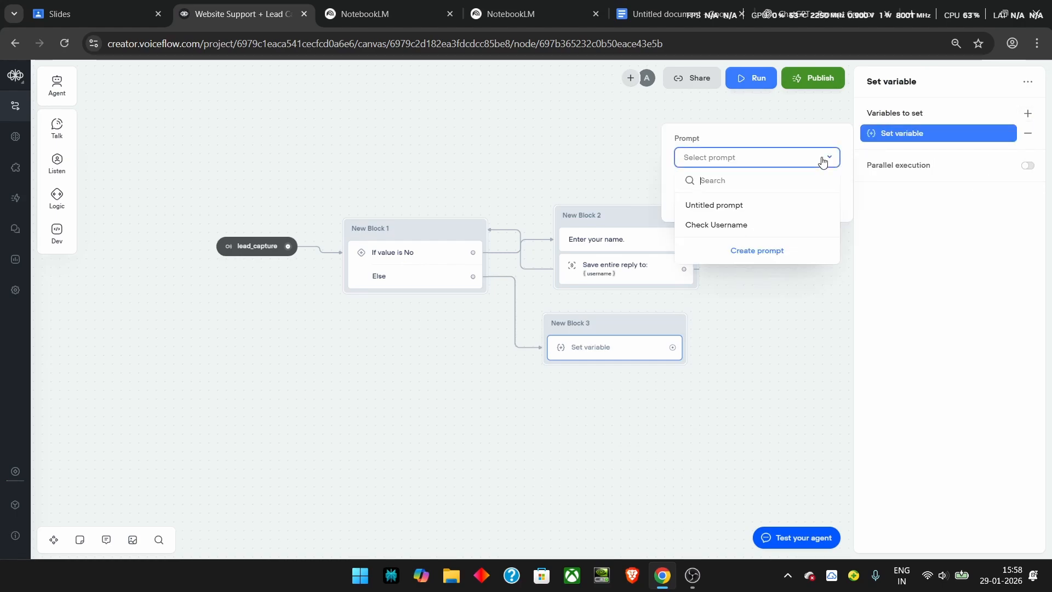
{"action": "left_click", "coordinate": [737, 226]}
{"action": "left_click", "coordinate": [751, 159]}
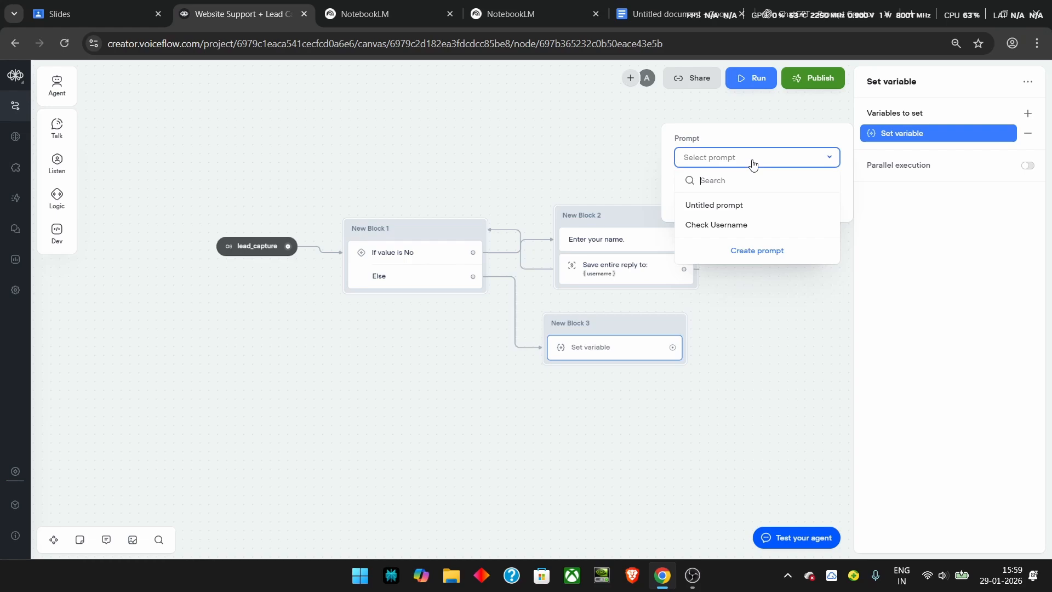
{"action": "left_click", "coordinate": [761, 252]}
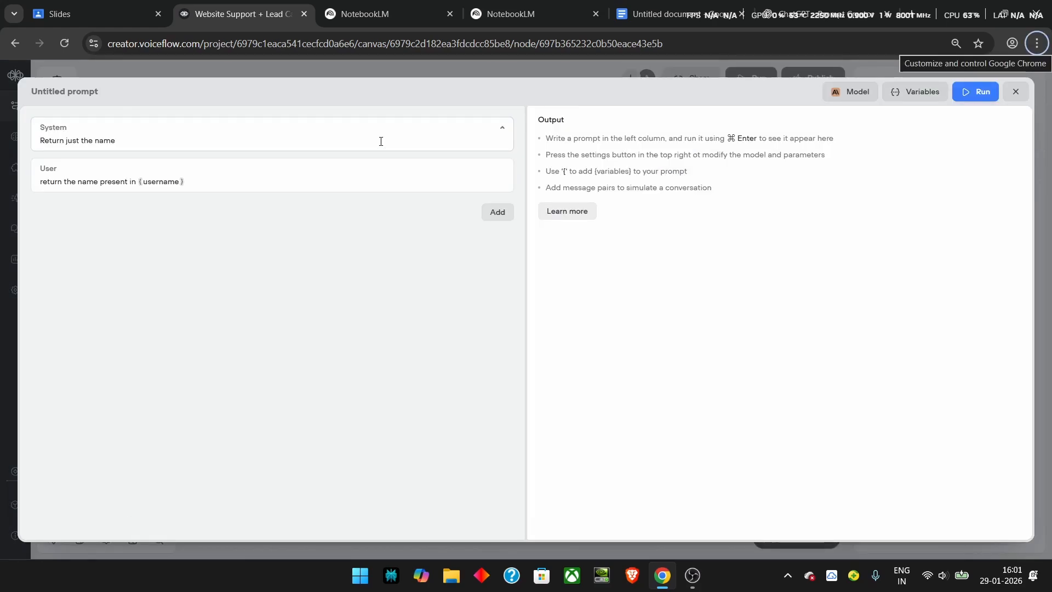
{"action": "key", "text": "Escape"}
Step: Store the Set_Username prompt's output in the username variable
{"action": "left_click", "coordinate": [764, 199]}
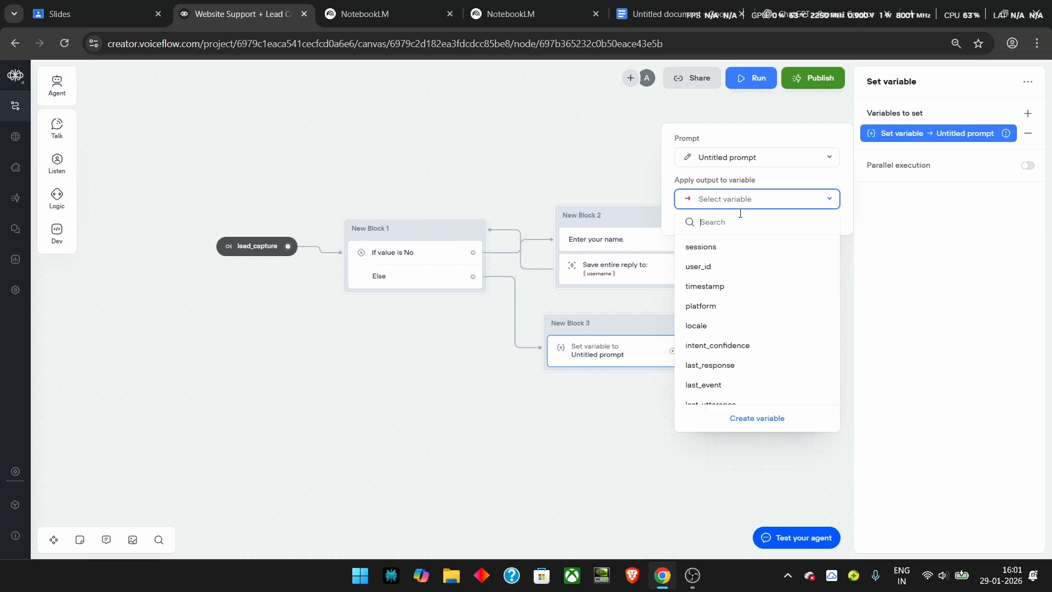
{"action": "type", "text": "user"}
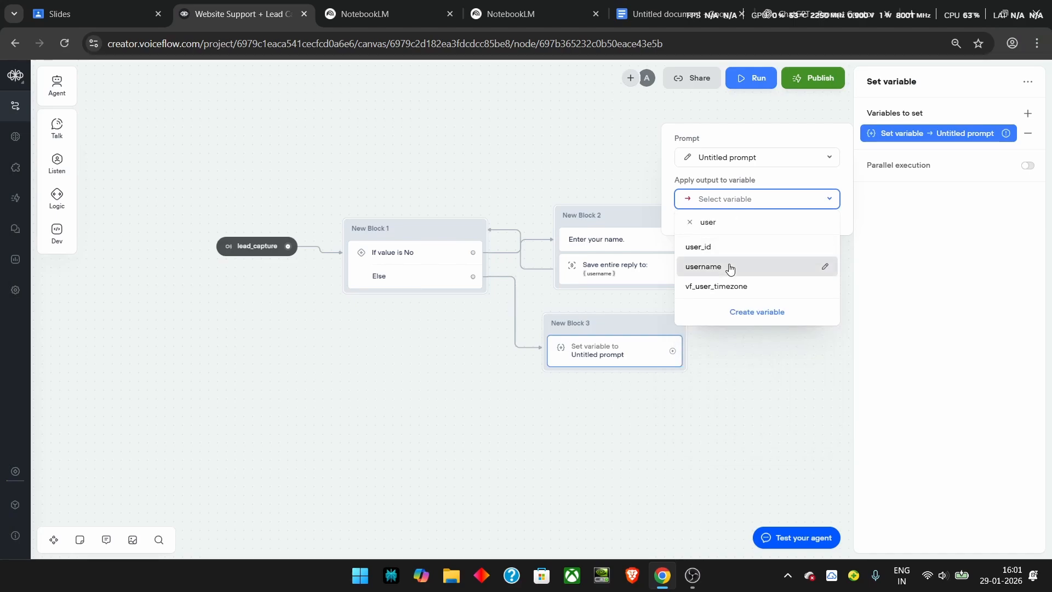
{"action": "left_click", "coordinate": [729, 267]}
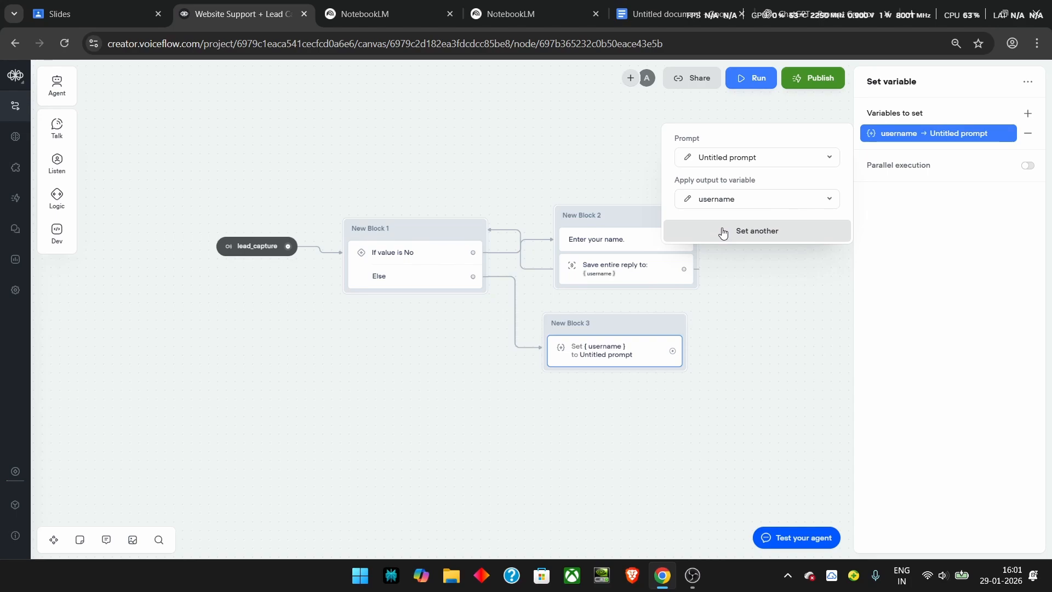
{"action": "left_click", "coordinate": [542, 146]}
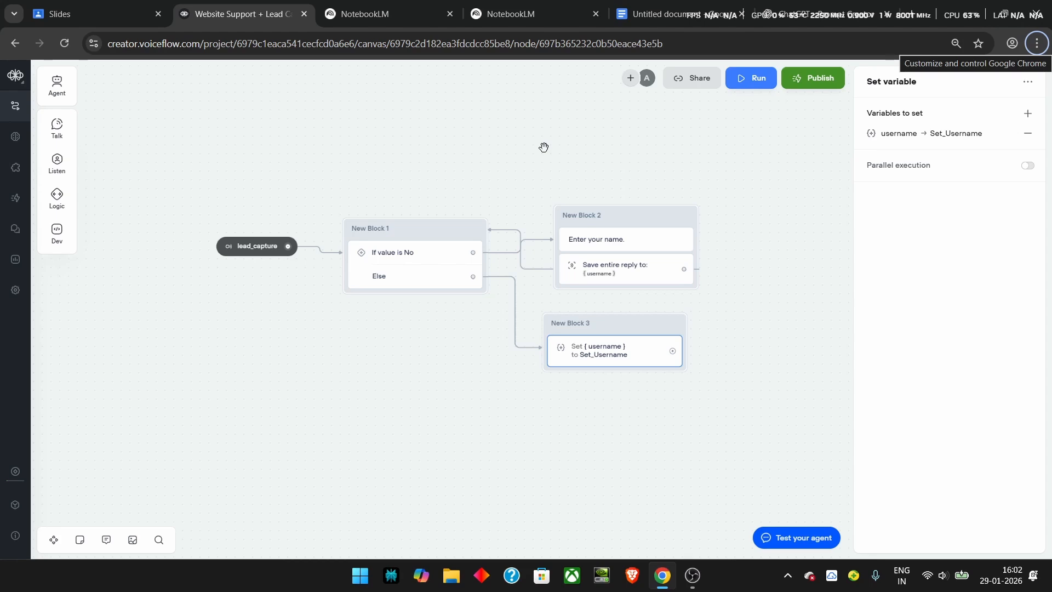
Step: Connect a new Confirm Agent after the confirmation reply, instructed to update details via the Insert tool
{"action": "left_click", "coordinate": [544, 147]}
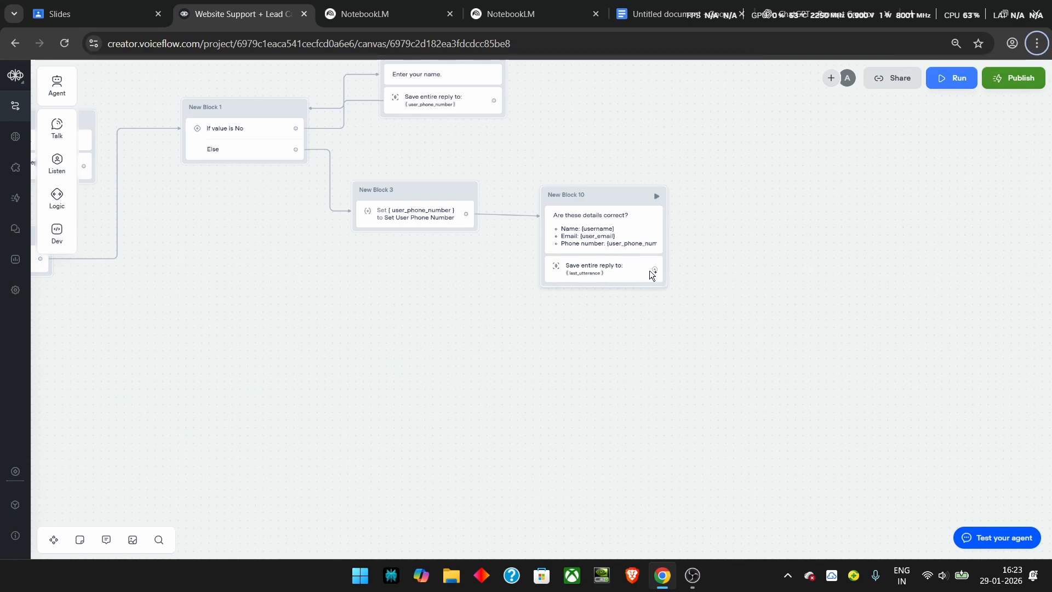
{"action": "left_click_drag", "start_coordinate": [654, 269], "coordinate": [479, 309]}
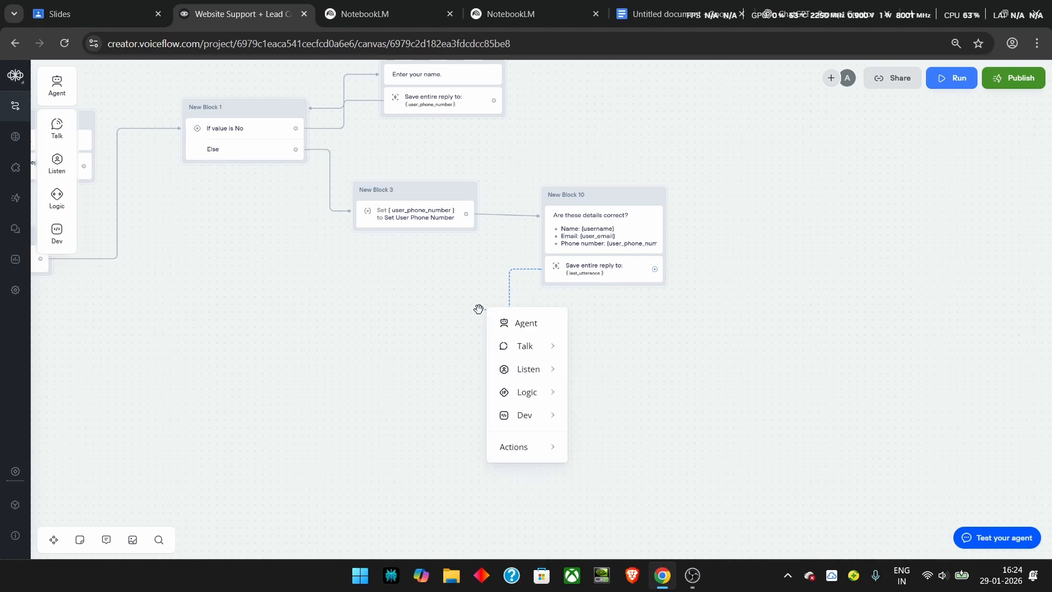
{"action": "mouse_move", "coordinate": [508, 346]}
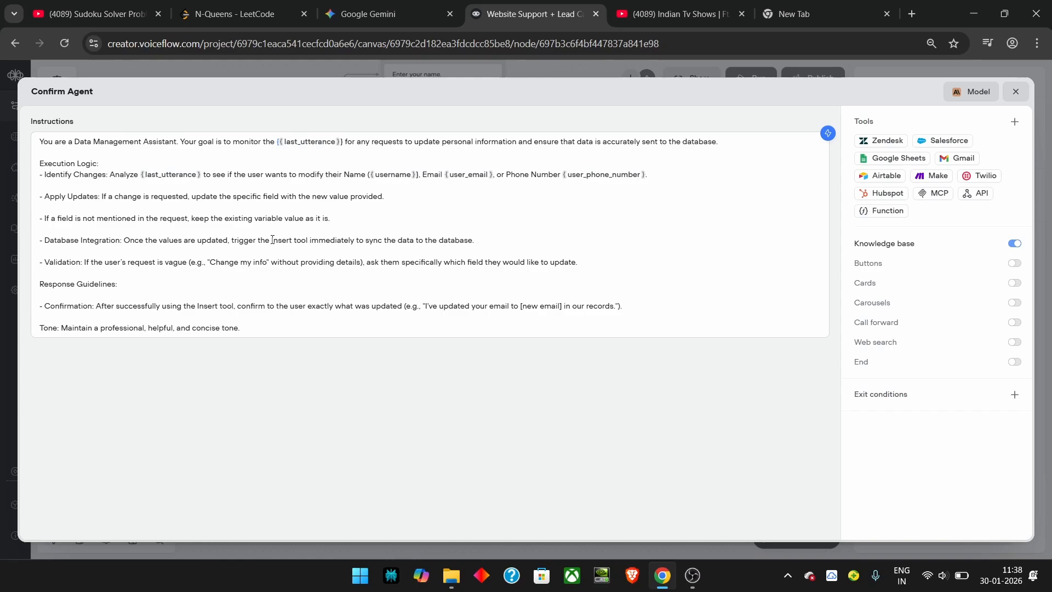
Step: Attach the existing Insert API call tool to the Confirm Agent and open its editor
{"action": "left_click_drag", "start_coordinate": [250, 242], "coordinate": [390, 245]}
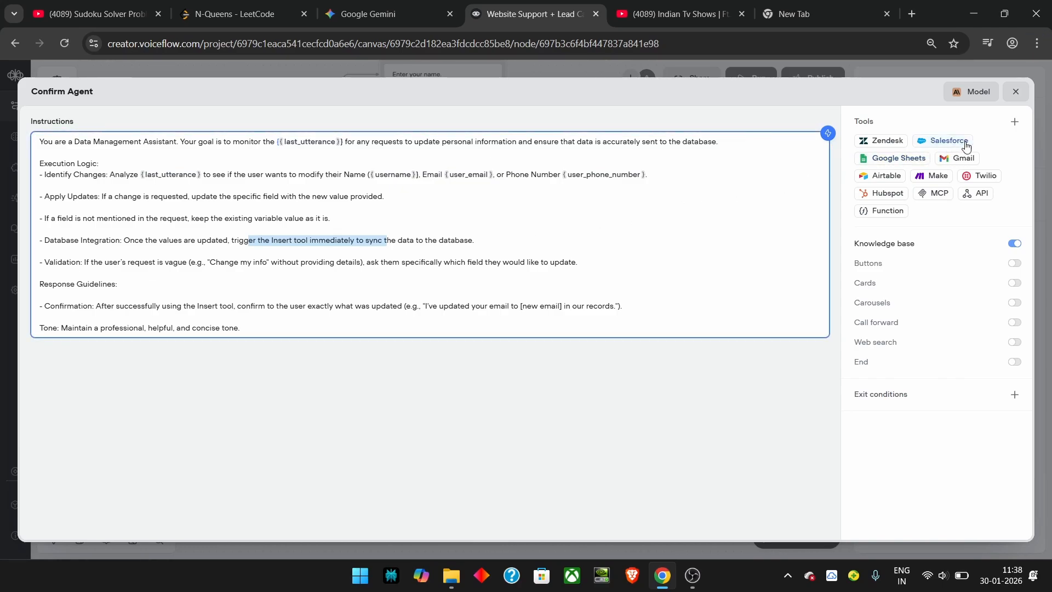
{"action": "left_click", "coordinate": [1013, 123]}
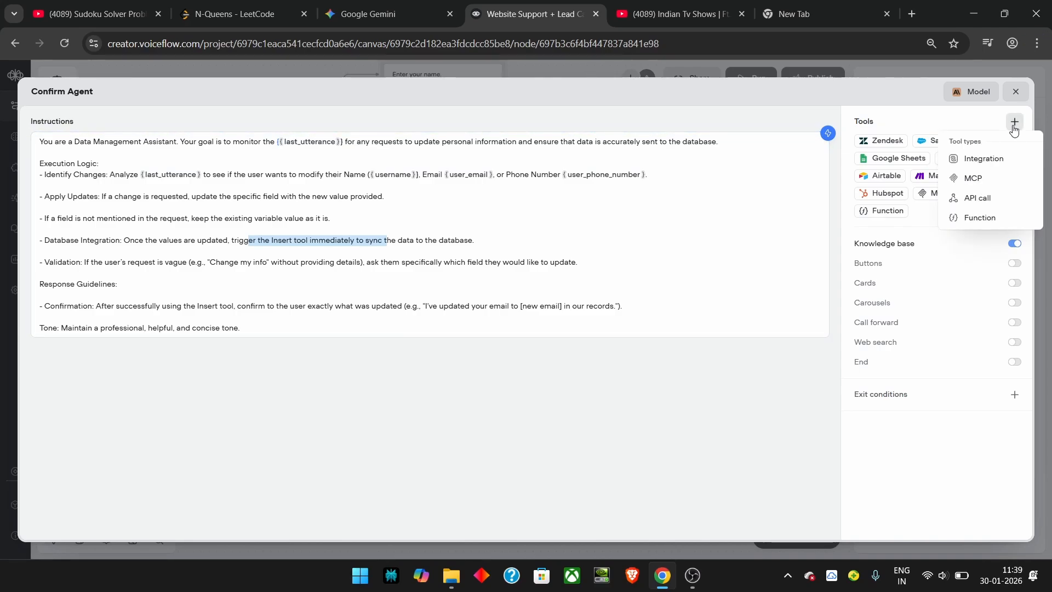
{"action": "left_click", "coordinate": [979, 199]}
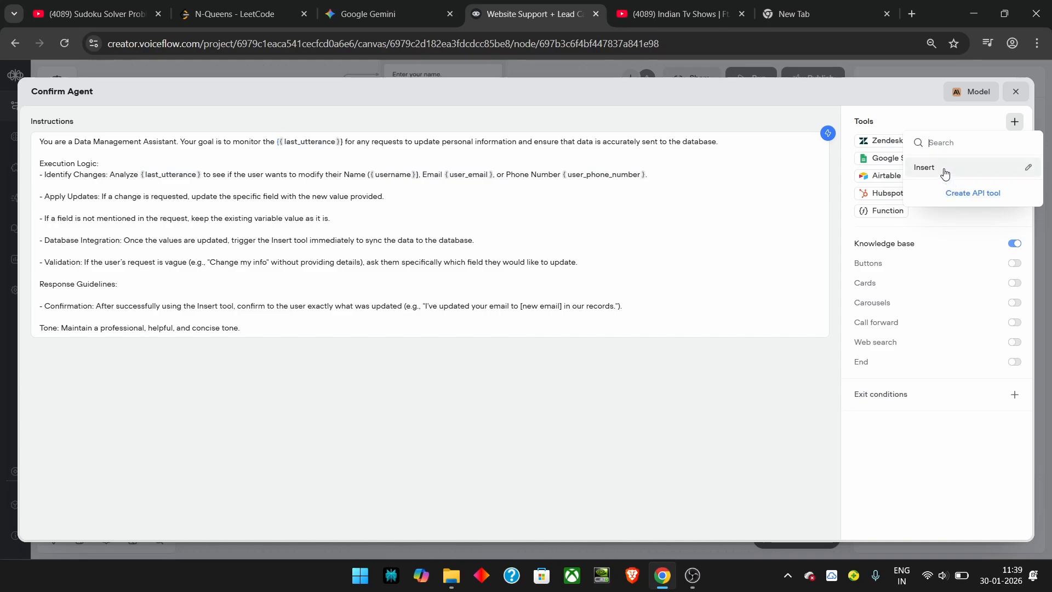
{"action": "left_click", "coordinate": [944, 173]}
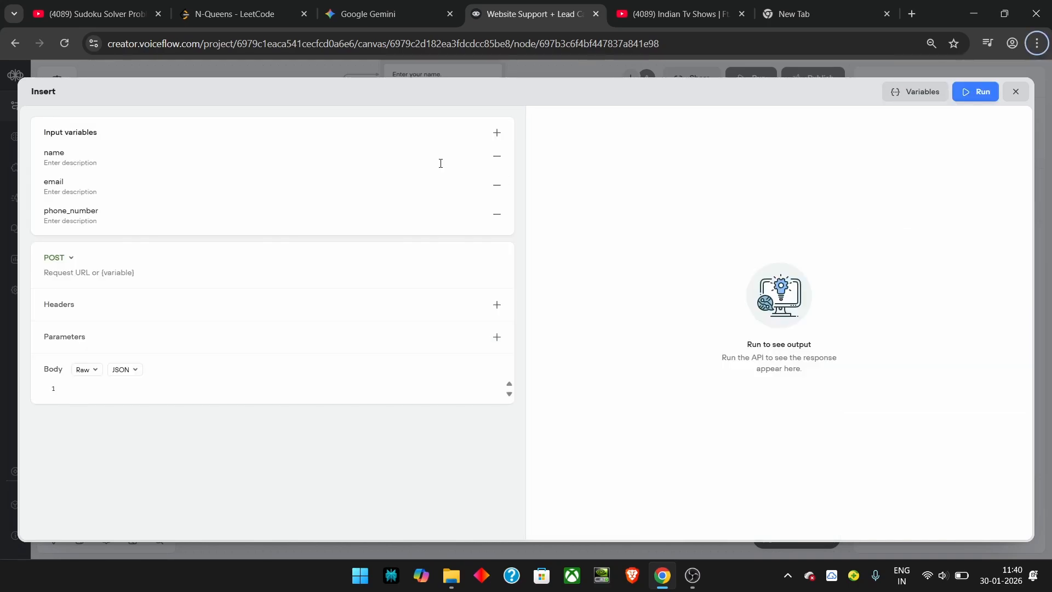
Step: Check the name, email and phone_number inputs and set the Insert tool's method to POST
{"action": "double_click", "coordinate": [69, 152]}
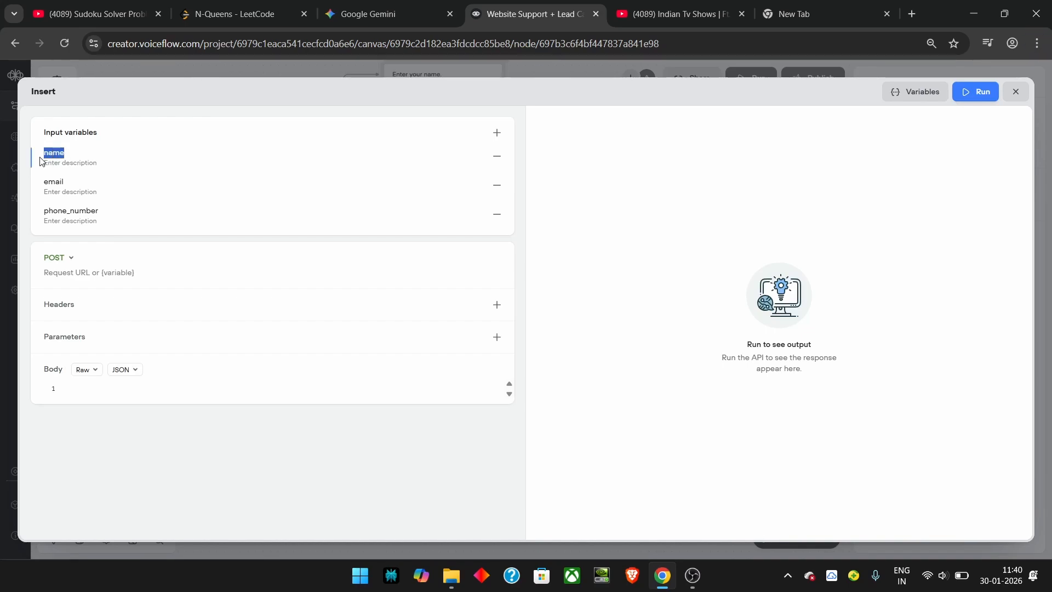
{"action": "double_click", "coordinate": [65, 182]}
{"action": "double_click", "coordinate": [45, 211]}
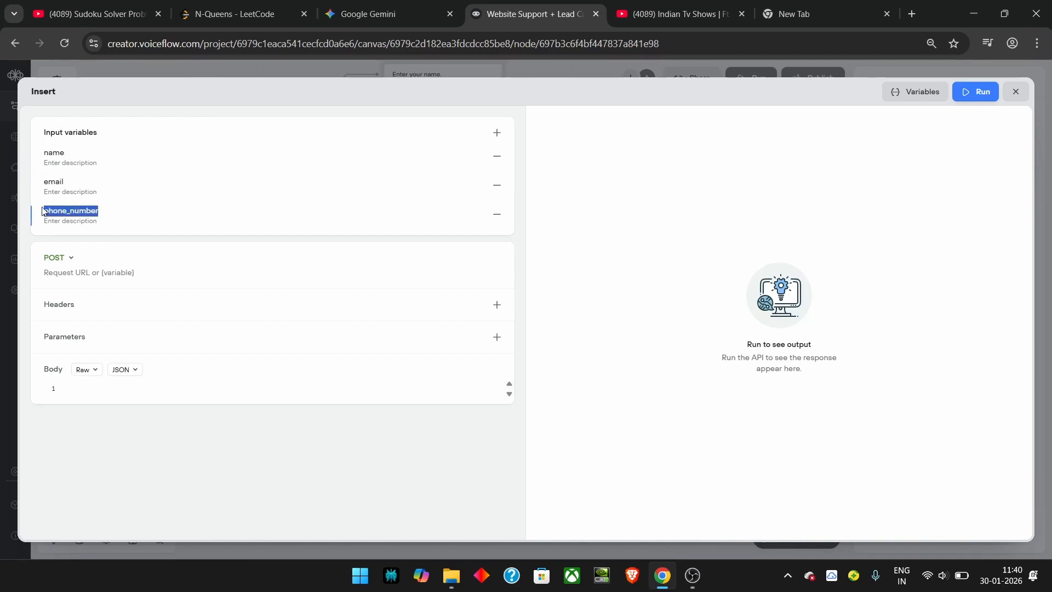
{"action": "left_click", "coordinate": [69, 257]}
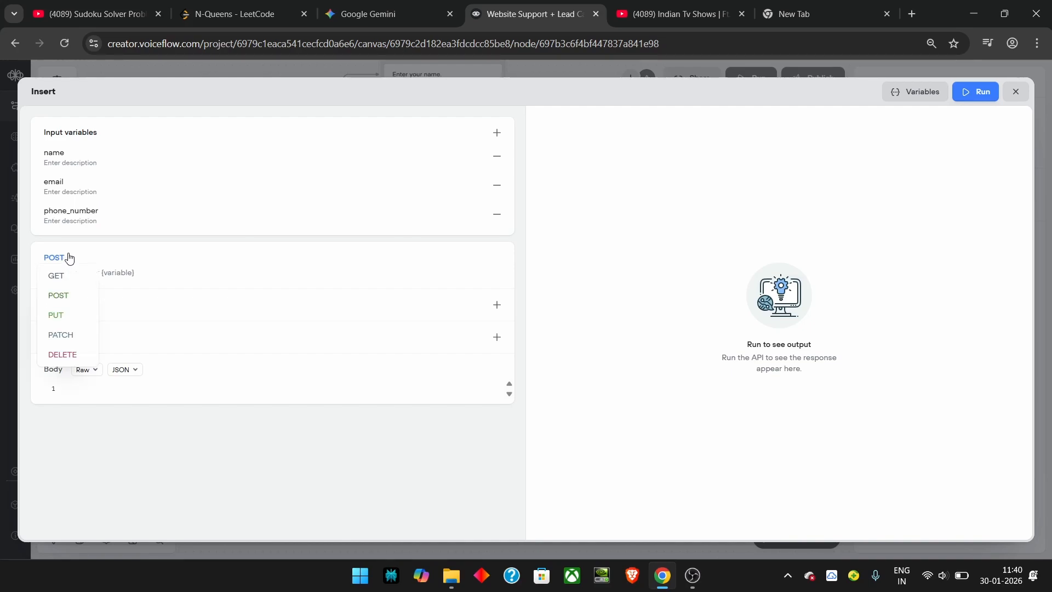
{"action": "left_click", "coordinate": [72, 298]}
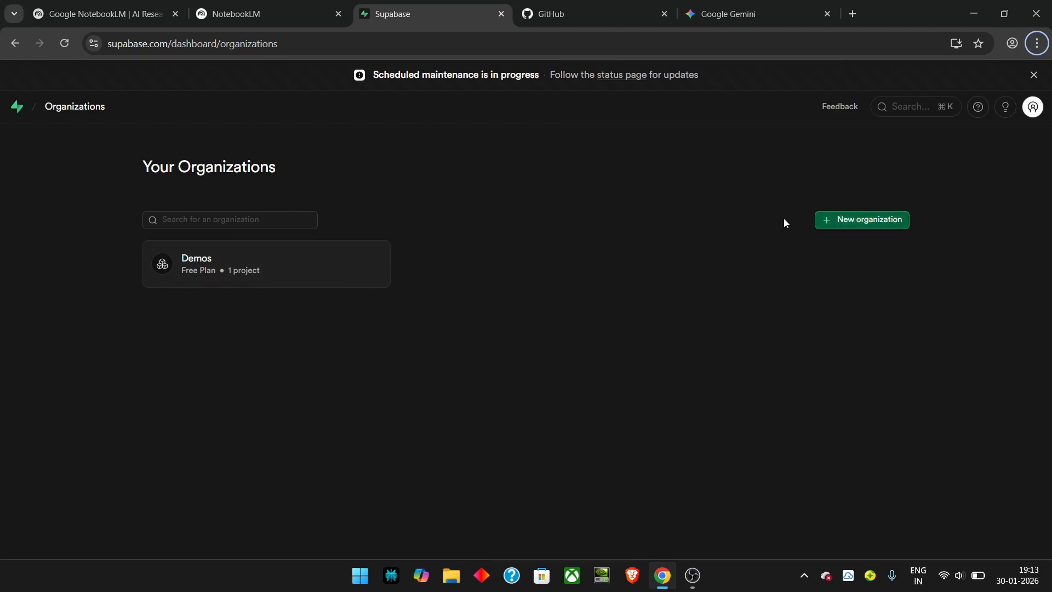
Step: Create the 'tutorial' project in the Demos organization and go to its Table Editor
{"action": "left_click", "coordinate": [301, 277]}
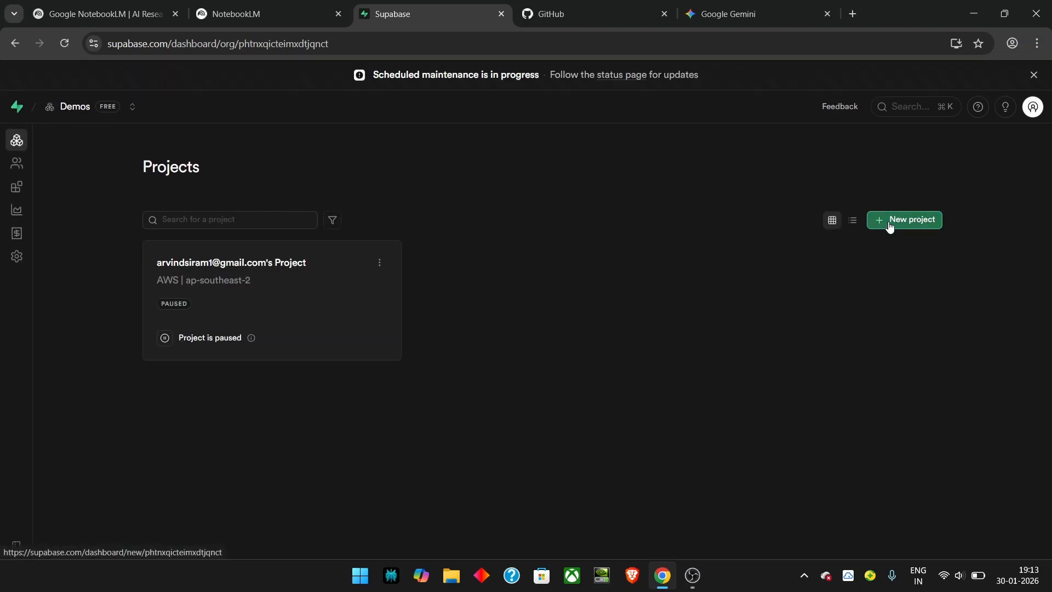
{"action": "left_click", "coordinate": [888, 225]}
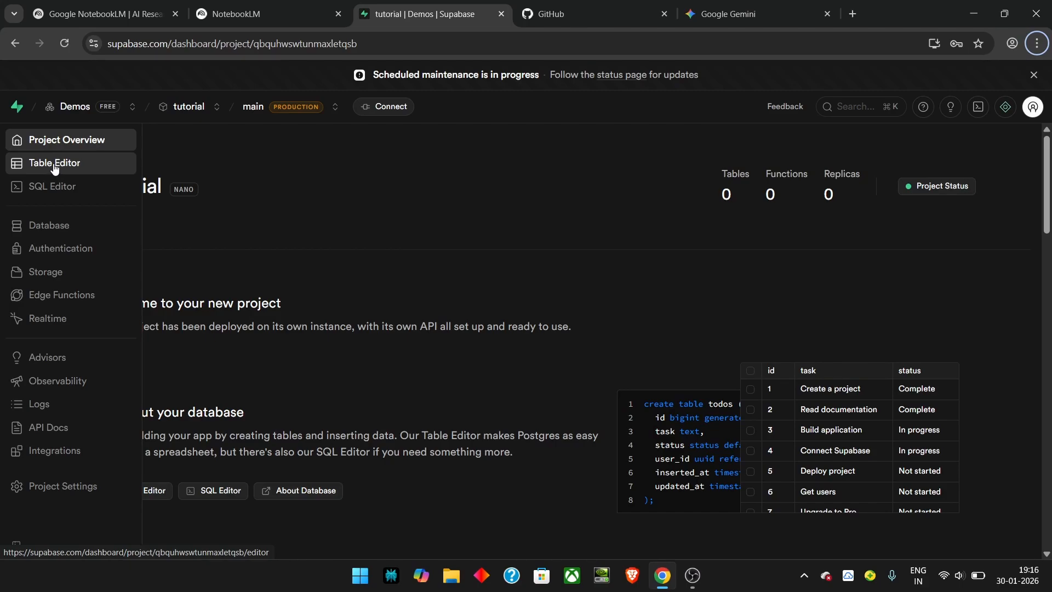
{"action": "left_click", "coordinate": [53, 166]}
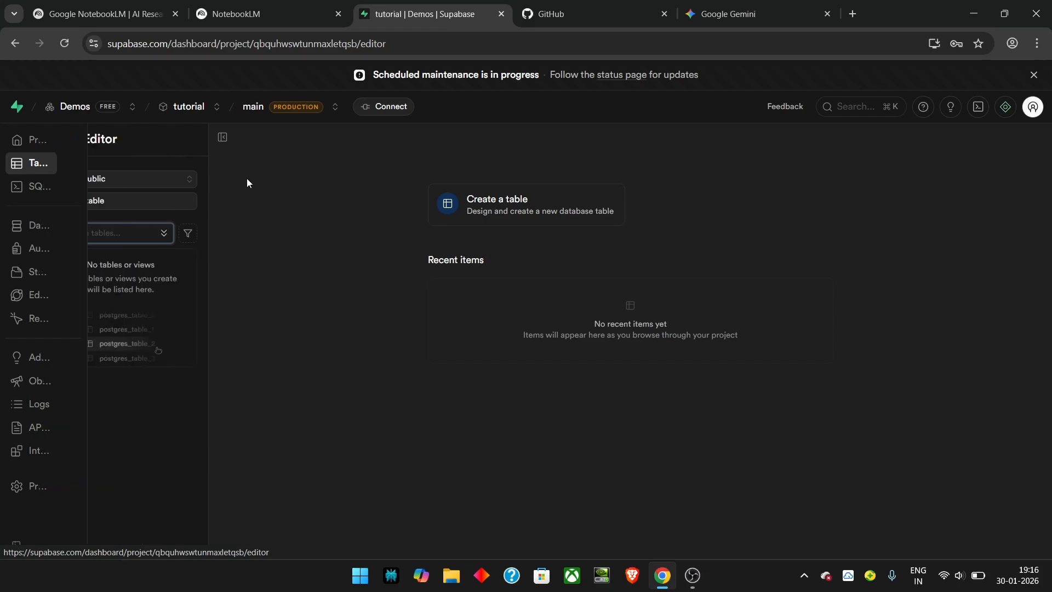
Step: Create and save a 'users' table with varchar name, email and phone_number columns
{"action": "left_click", "coordinate": [458, 212]}
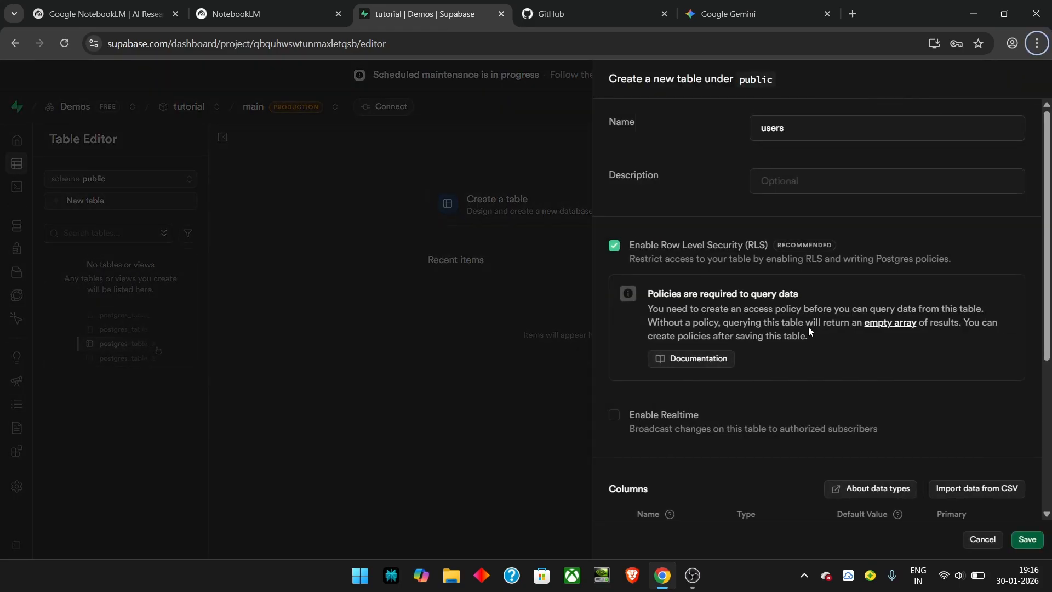
{"action": "scroll", "coordinate": [790, 277], "scroll_direction": "down", "scroll_amount": 3}
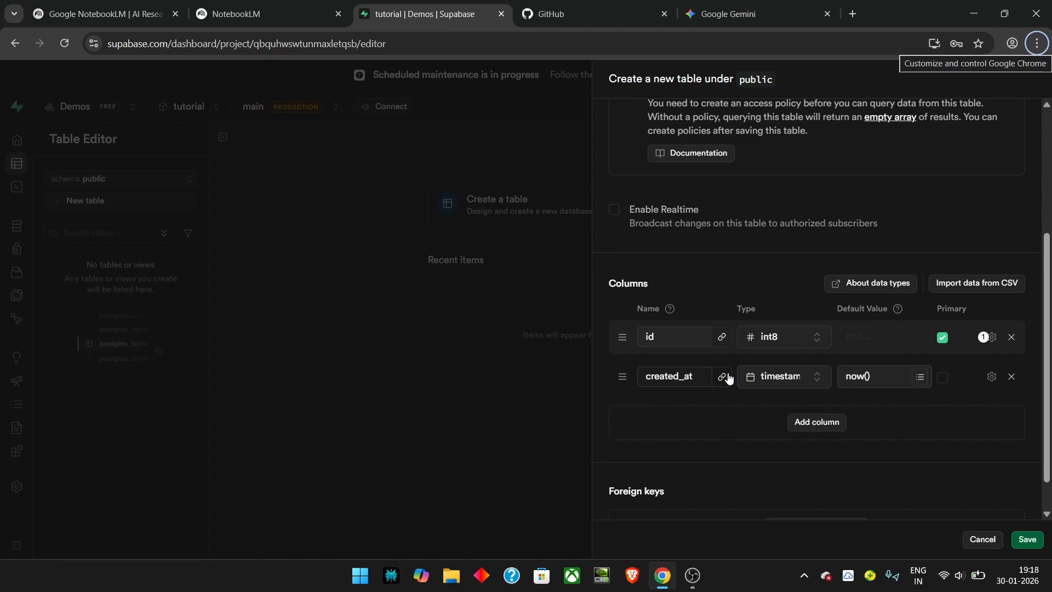
{"action": "left_click", "coordinate": [774, 406]}
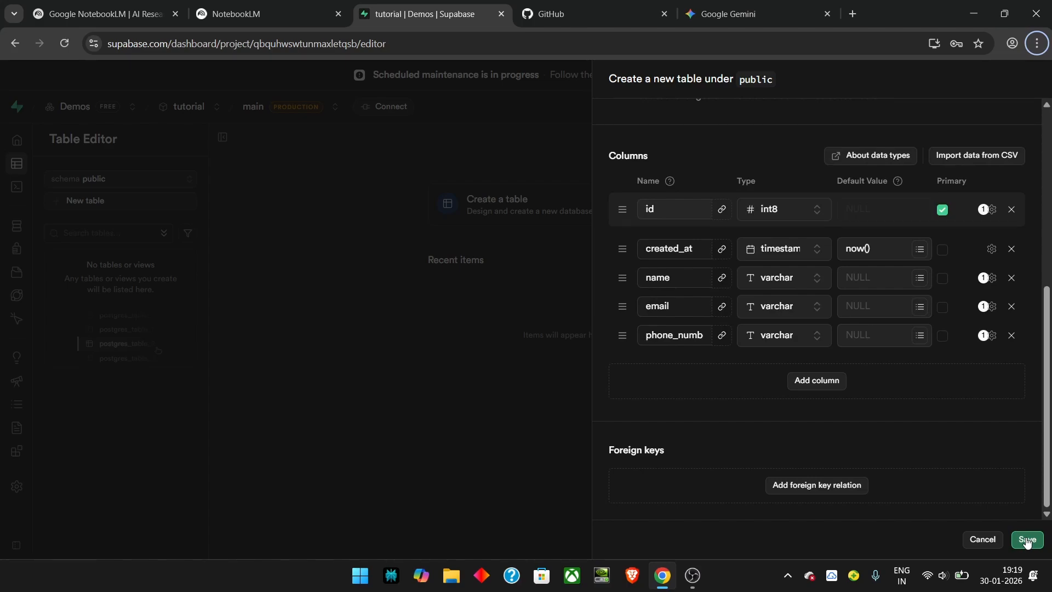
{"action": "left_click", "coordinate": [1026, 541]}
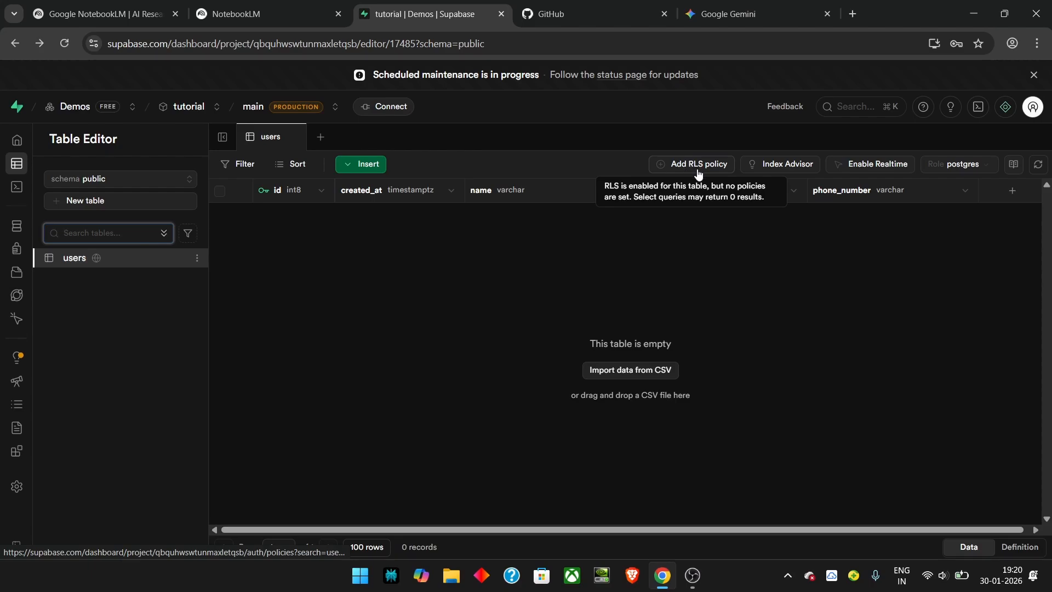
Step: Add an INSERT row level security policy on users for the anon role with check true
{"action": "left_click", "coordinate": [698, 164]}
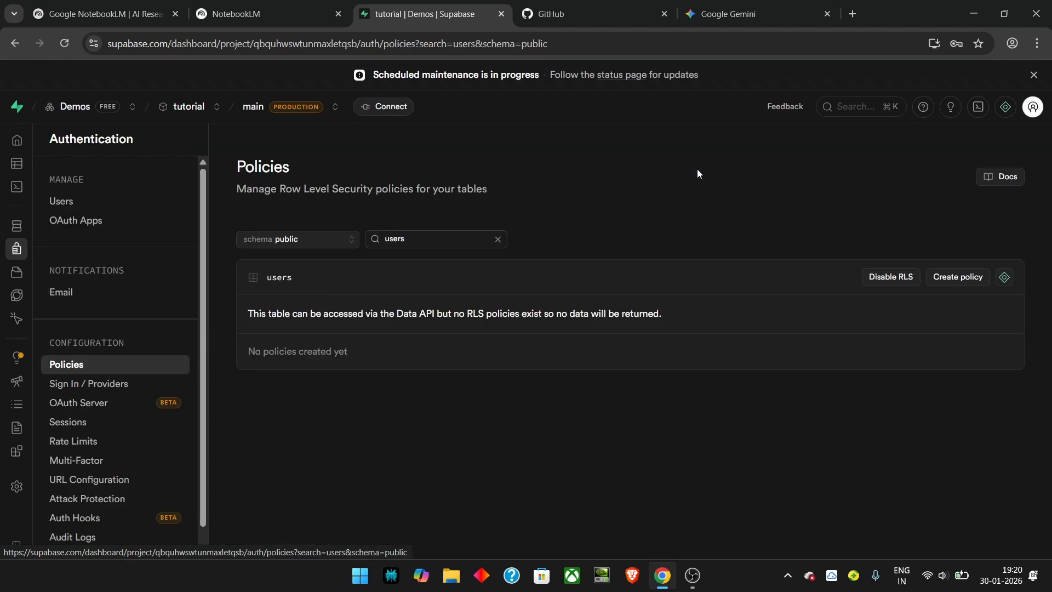
{"action": "left_click", "coordinate": [943, 278]}
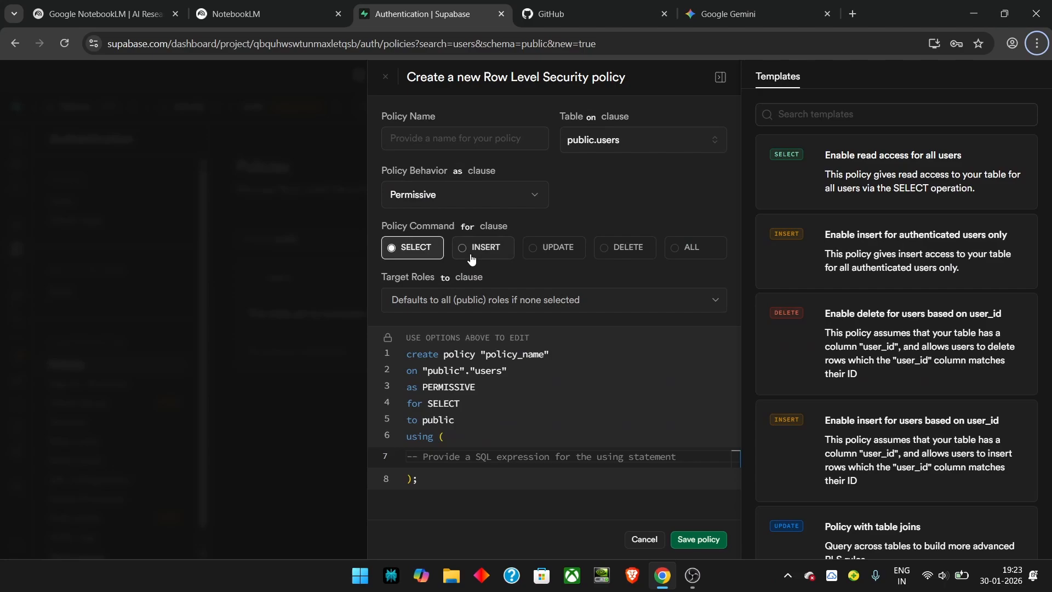
{"action": "left_click", "coordinate": [471, 259]}
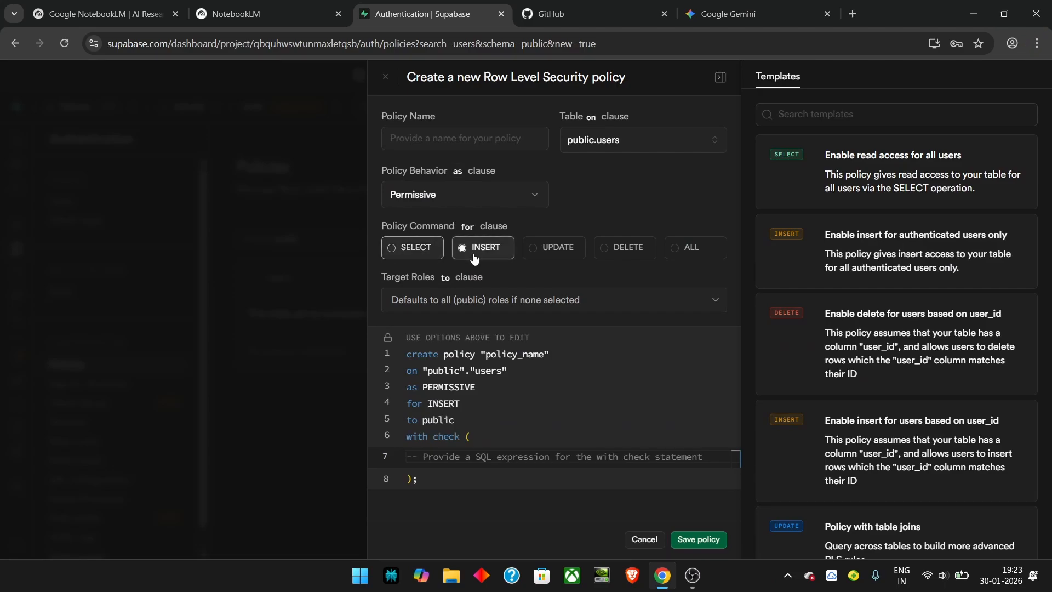
{"action": "left_click", "coordinate": [489, 299]}
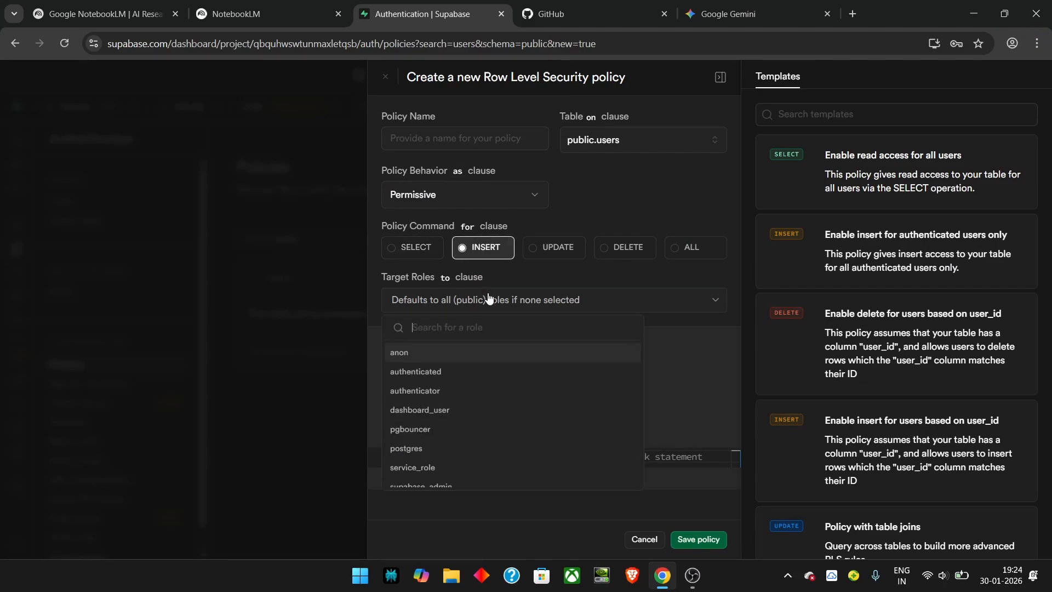
{"action": "left_click", "coordinate": [426, 357]}
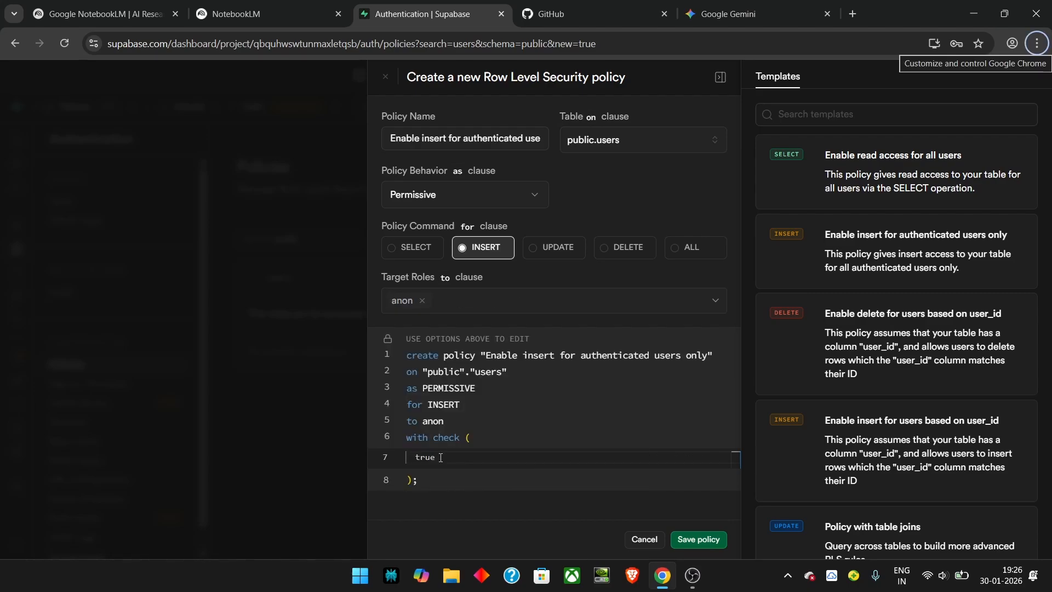
{"action": "double_click", "coordinate": [423, 457]}
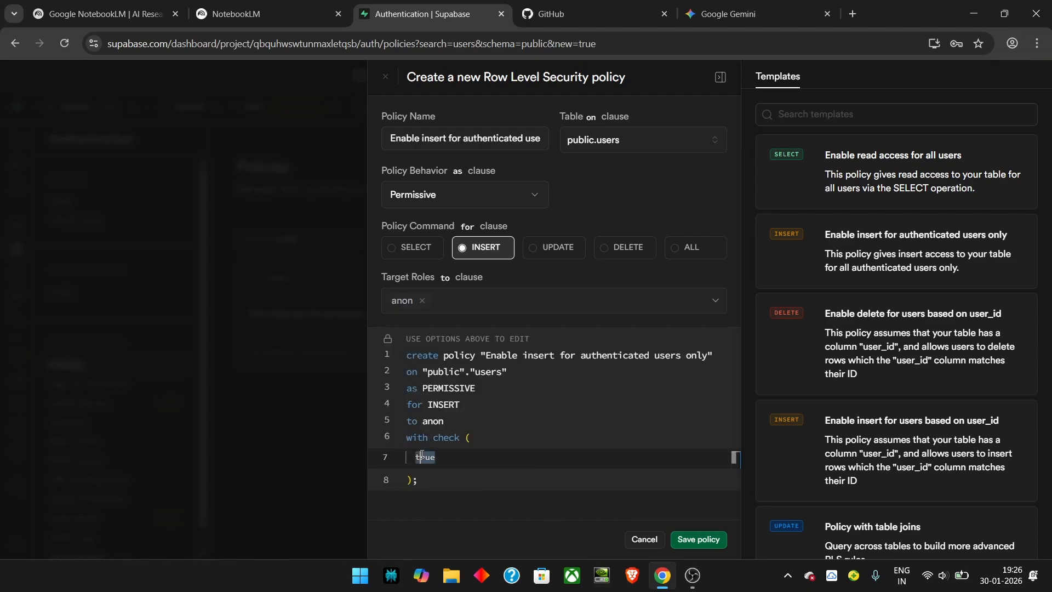
{"action": "left_click", "coordinate": [687, 539]}
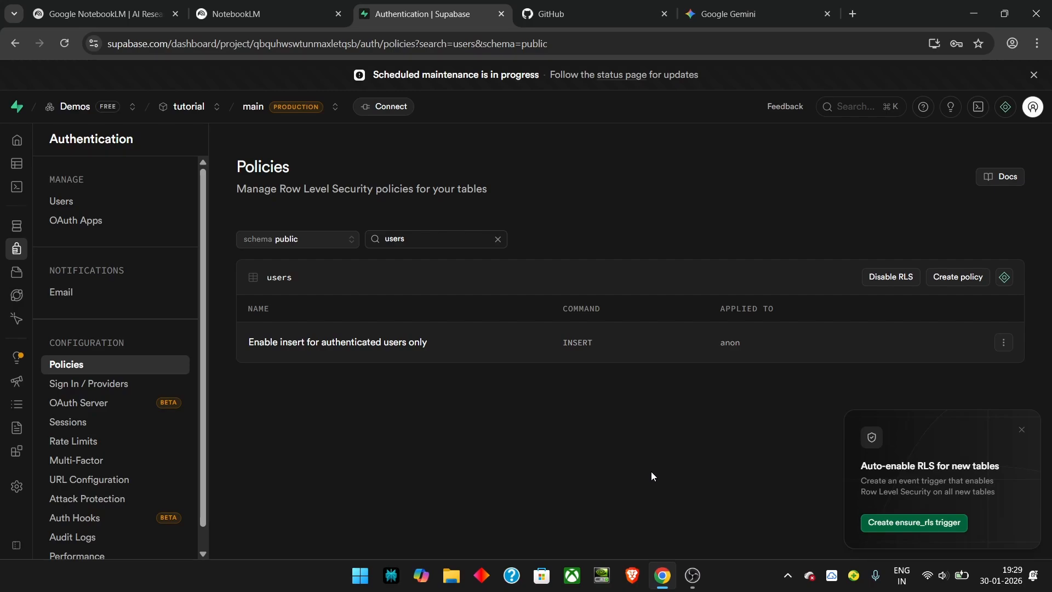
Step: Return to the users table in the Table Editor, showing one RLS policy
{"action": "key", "text": "F10"}
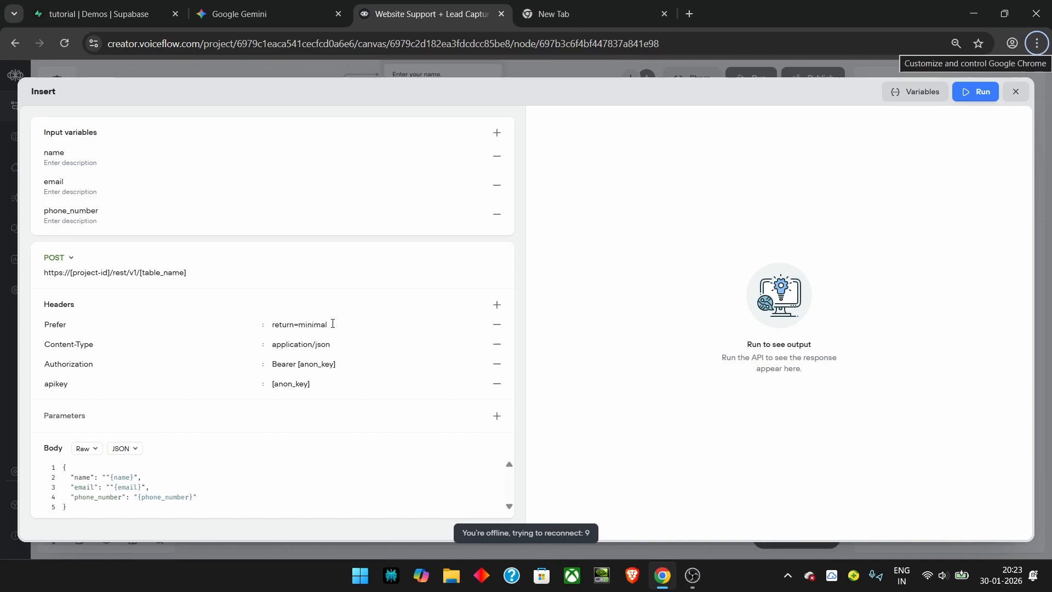
Step: Give the Insert tool its Supabase REST URL, Prefer/auth headers and name/email/phone_number JSON body
{"action": "left_click_drag", "start_coordinate": [333, 324], "coordinate": [267, 324]}
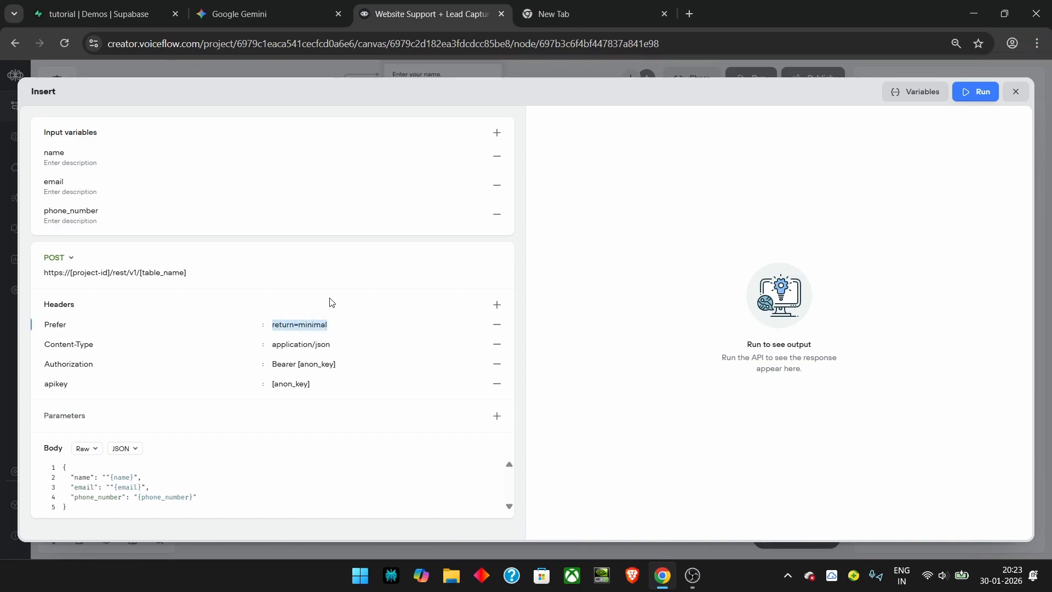
{"action": "key", "text": "alt"}
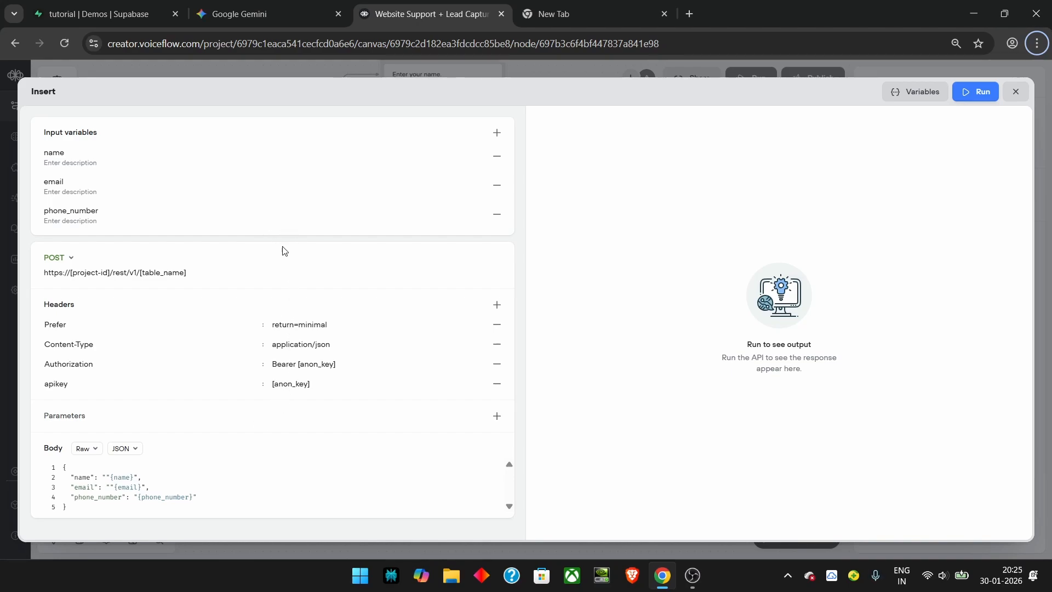
{"action": "left_click", "coordinate": [1015, 91]}
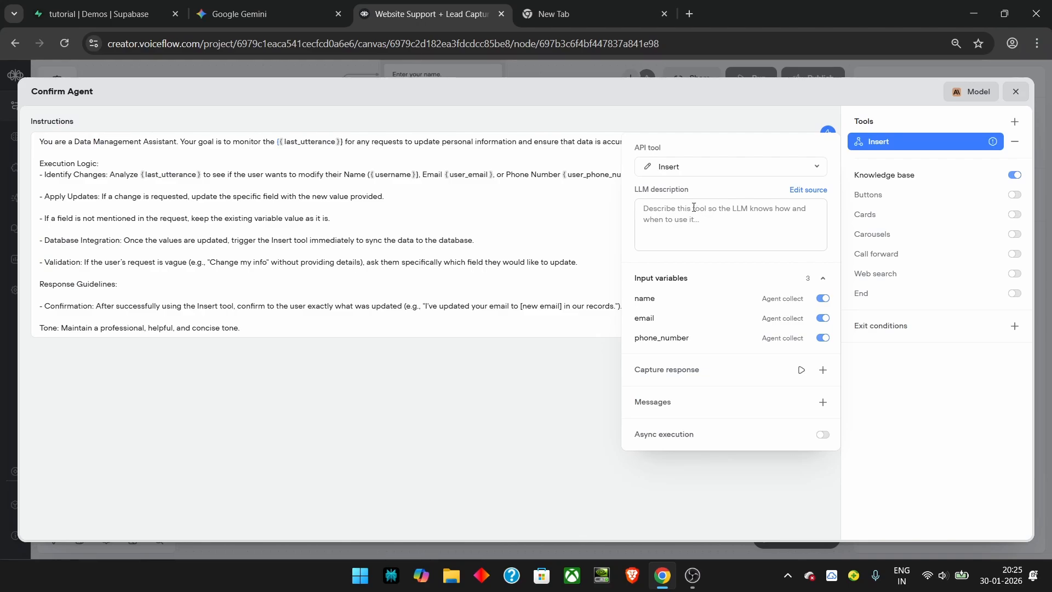
Step: Auto-generate the Insert tool's description, review the name input's settings, and close the Confirm Agent editor
{"action": "left_click", "coordinate": [694, 207]}
{"action": "type", "text": "This tool lets you insert name, email, and the phone number of the user."}
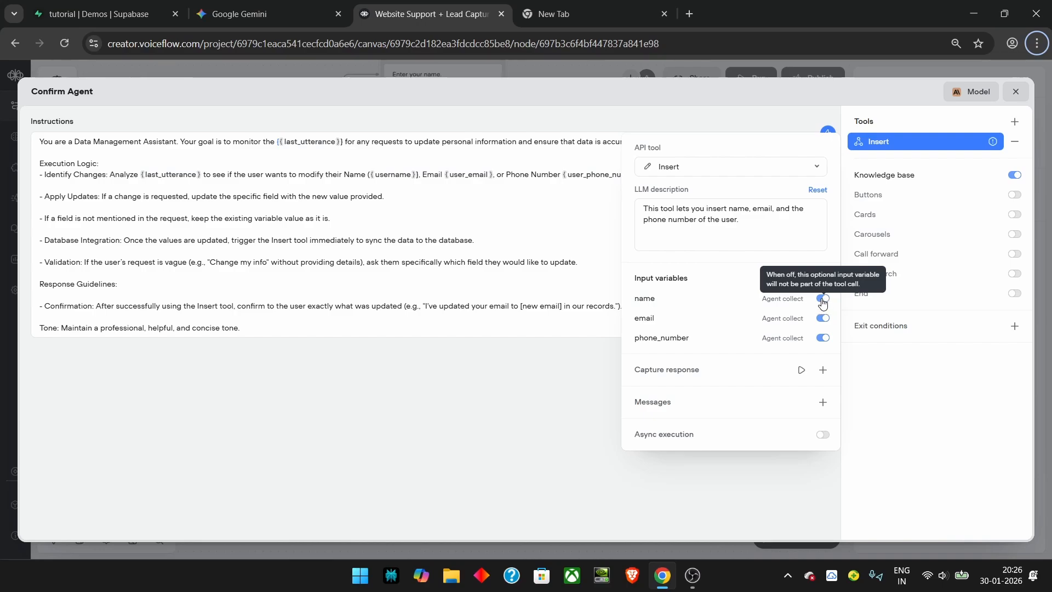
{"action": "left_click", "coordinate": [674, 298]}
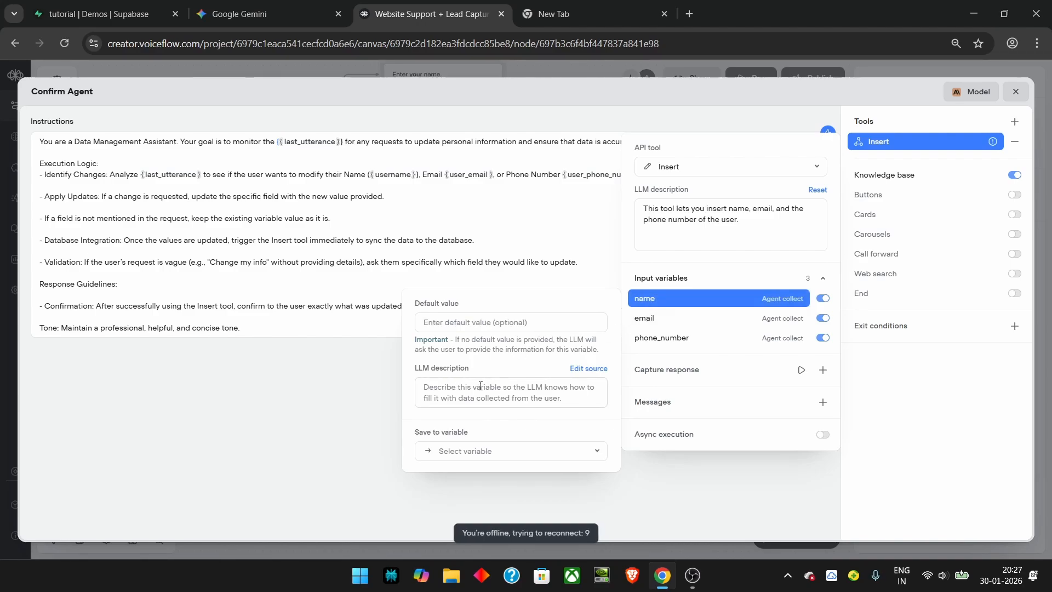
{"action": "left_click", "coordinate": [773, 153]}
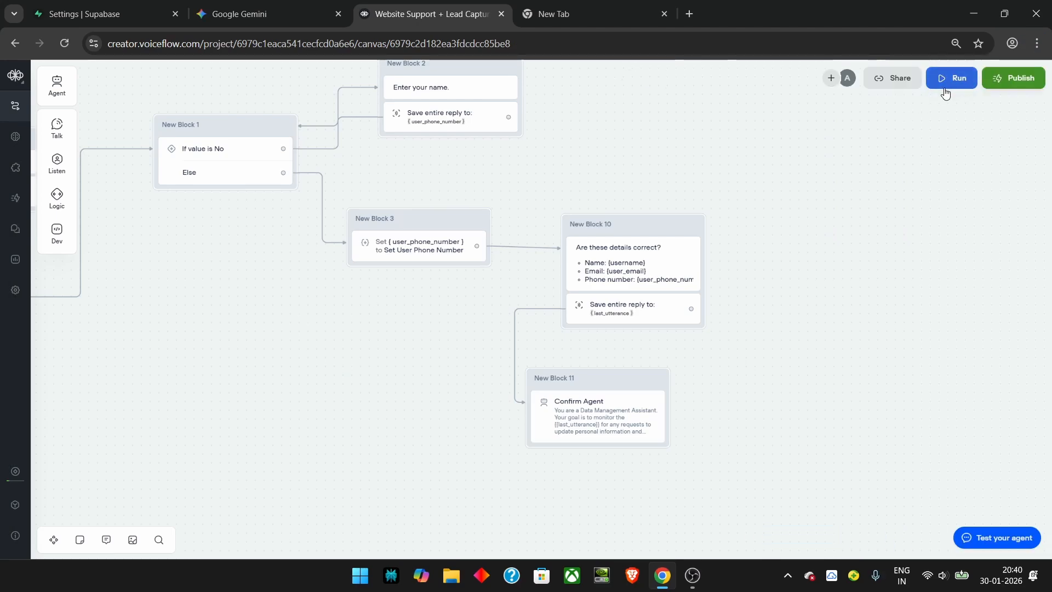
Step: Run a test of the lead-capture agent and scroll through the conversation
{"action": "left_click", "coordinate": [945, 80]}
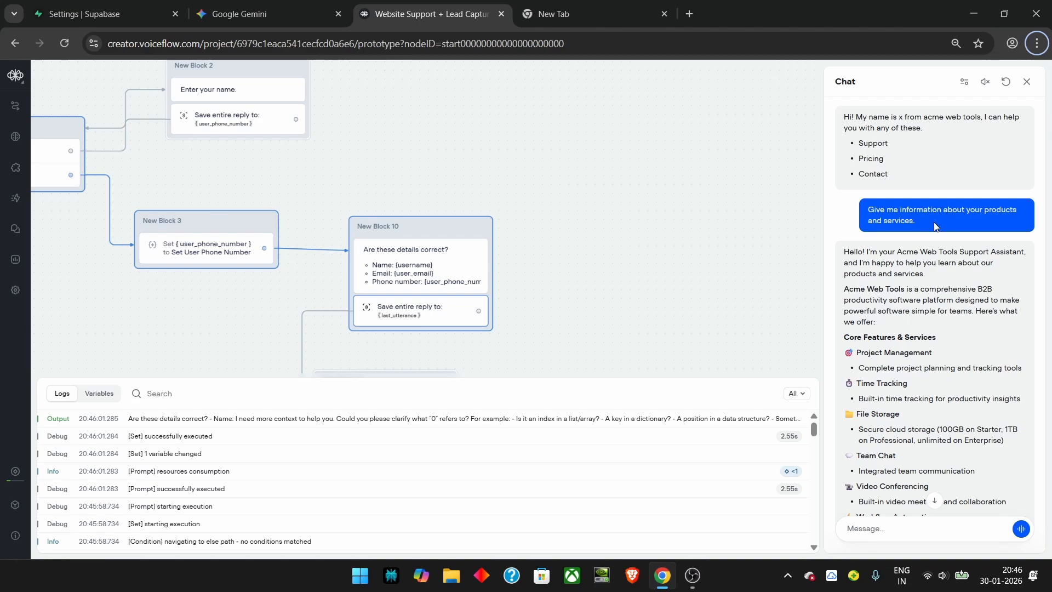
{"action": "scroll", "coordinate": [935, 226], "scroll_direction": "down", "scroll_amount": 7}
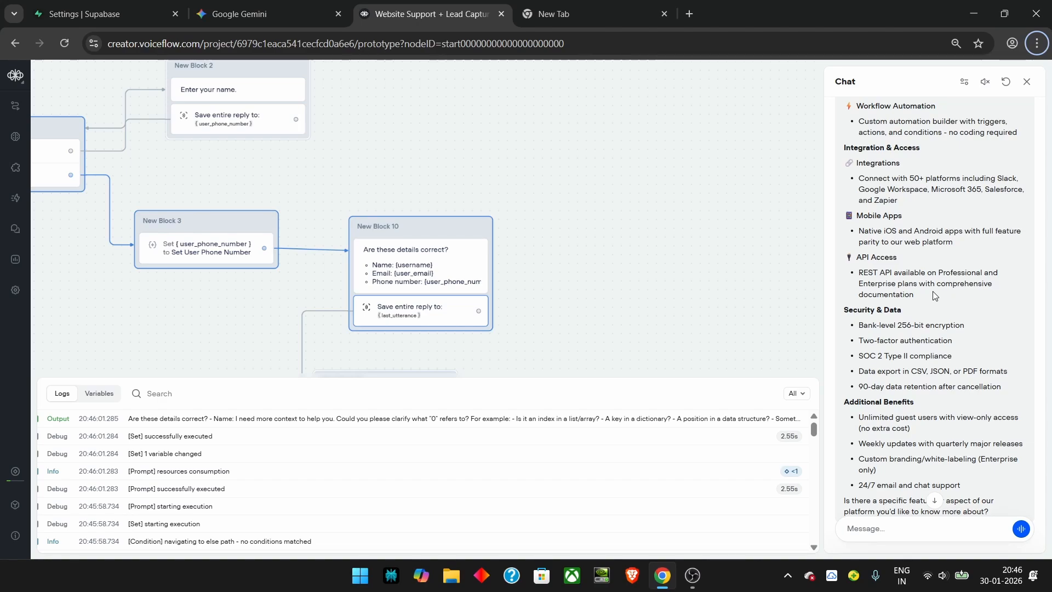
{"action": "scroll", "coordinate": [935, 295], "scroll_direction": "down", "scroll_amount": 5}
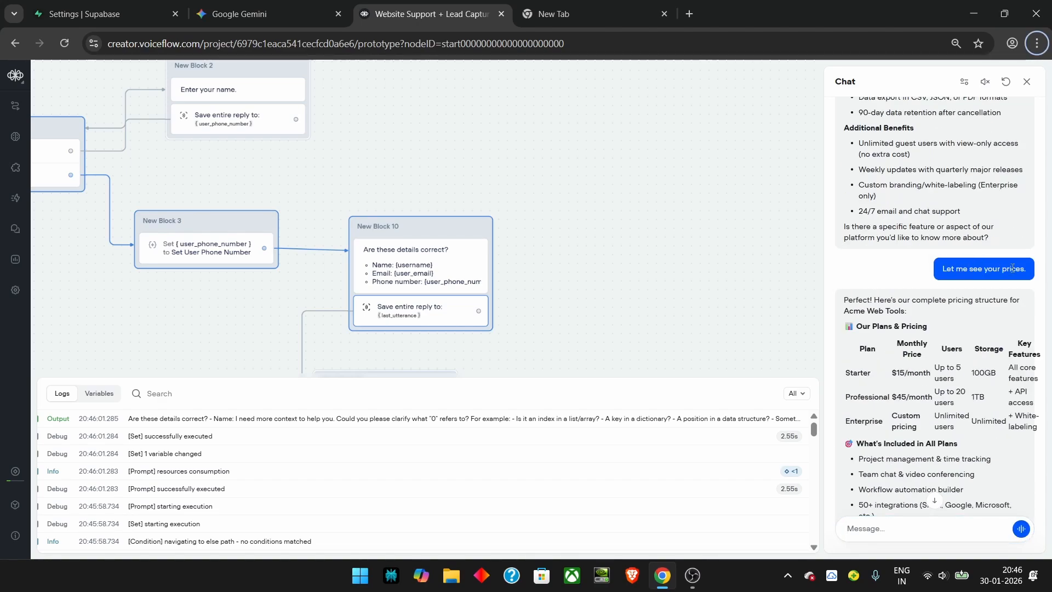
{"action": "scroll", "coordinate": [1011, 278], "scroll_direction": "down", "scroll_amount": 3}
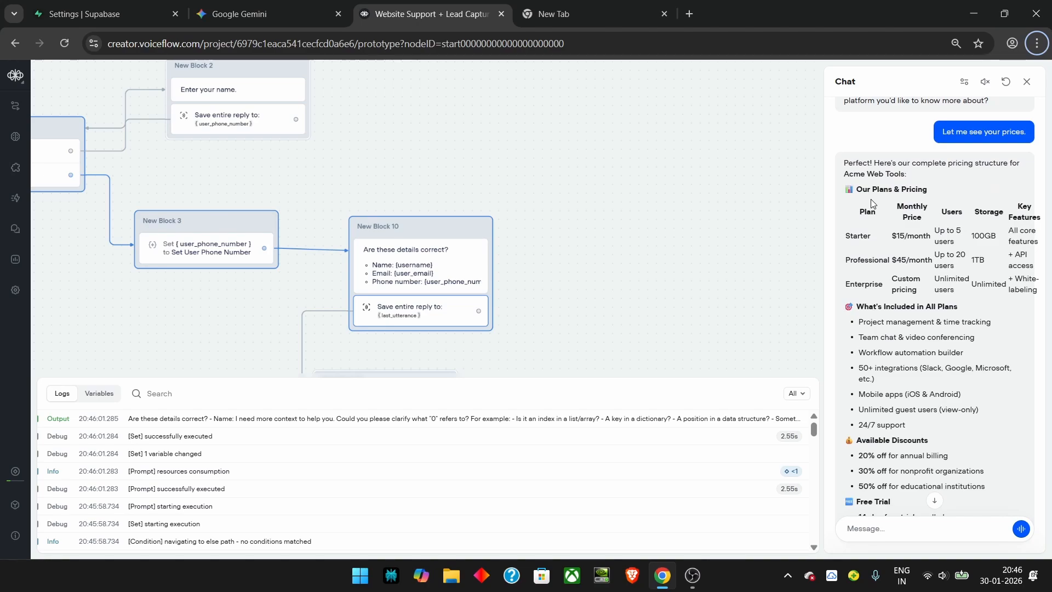
{"action": "scroll", "coordinate": [901, 273], "scroll_direction": "down", "scroll_amount": 7}
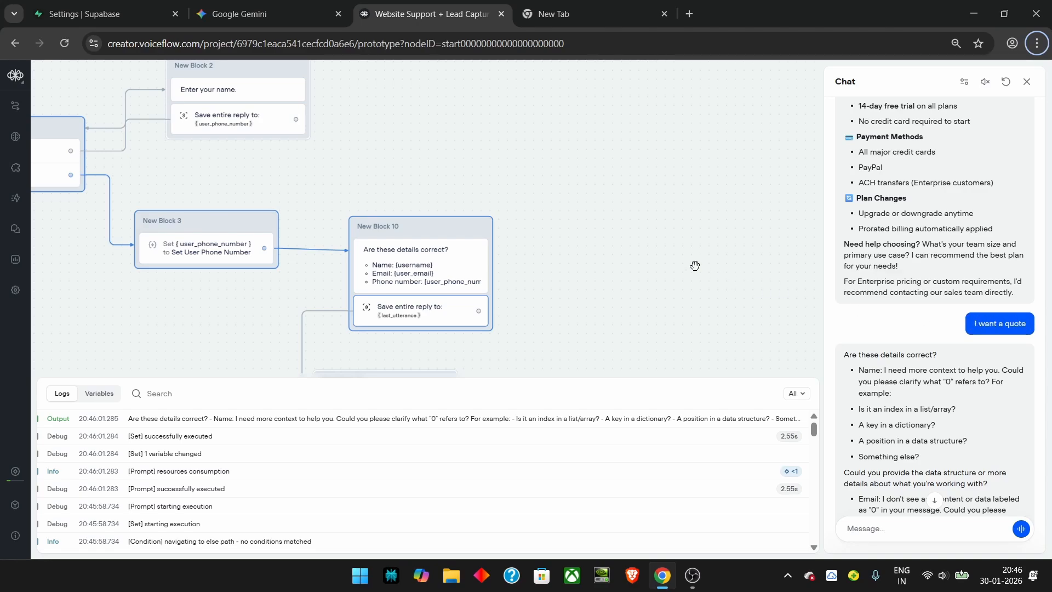
Step: Pan across the flow to bring New Block 11's Confirm Agent into view
{"action": "left_click_drag", "start_coordinate": [522, 158], "coordinate": [656, 215]}
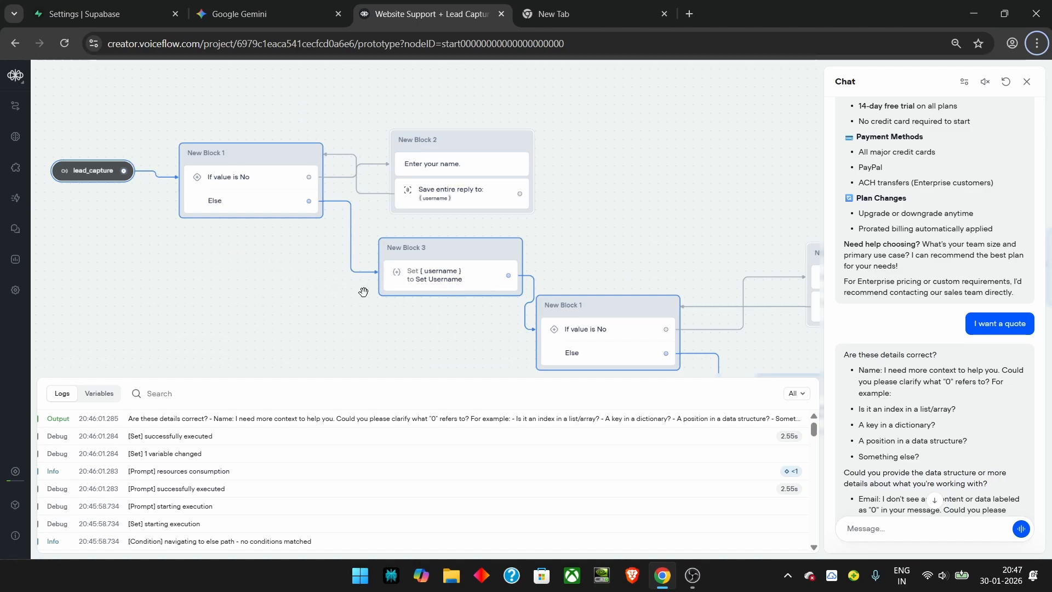
{"action": "left_click_drag", "start_coordinate": [374, 316], "coordinate": [327, 296]}
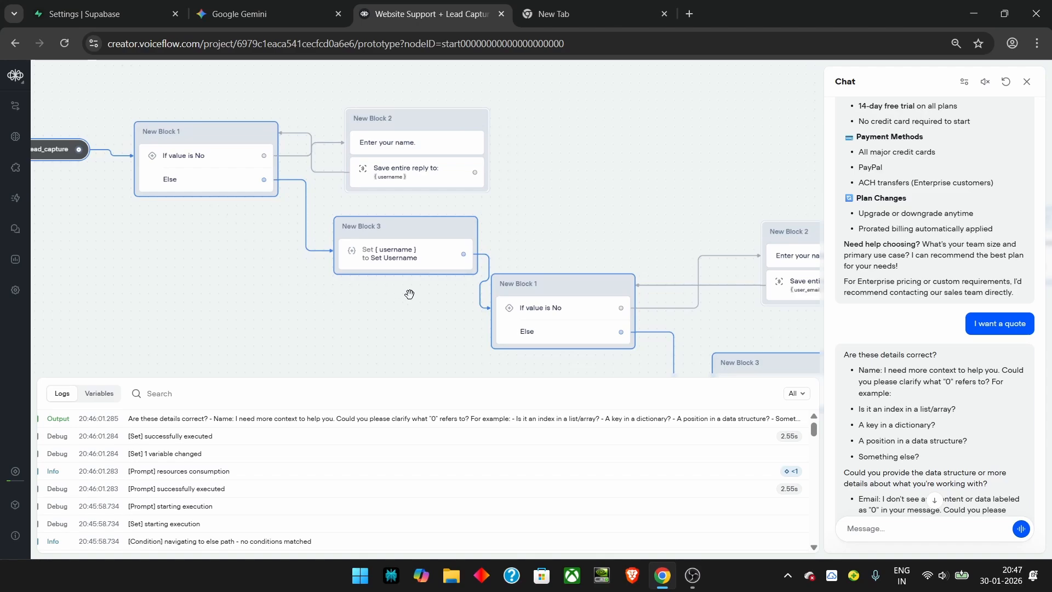
{"action": "left_click_drag", "start_coordinate": [393, 286], "coordinate": [130, 104]}
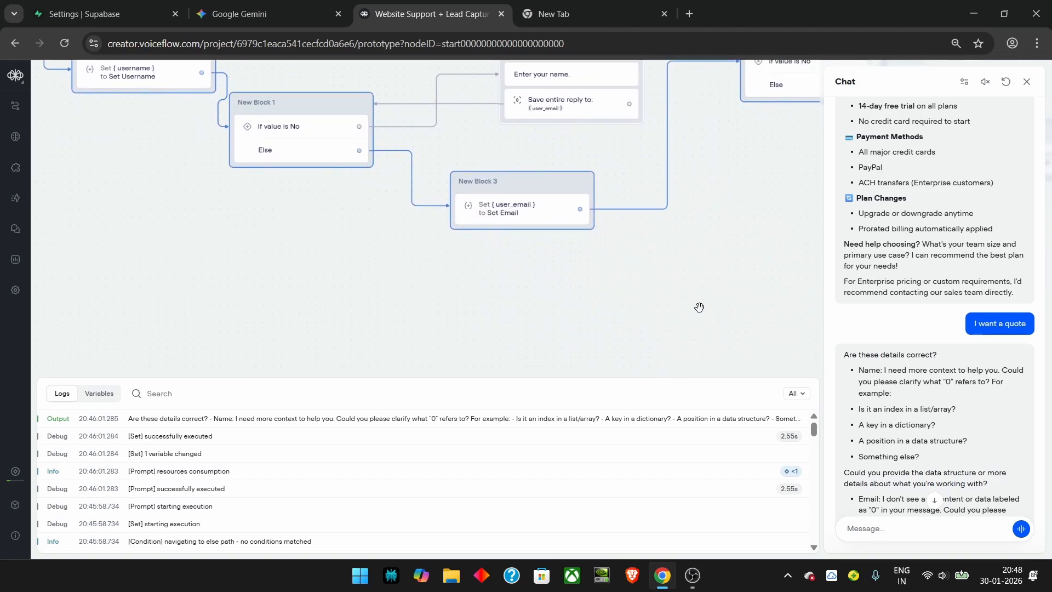
{"action": "left_click_drag", "start_coordinate": [692, 310], "coordinate": [545, 352]}
{"action": "left_click_drag", "start_coordinate": [628, 281], "coordinate": [304, 355]}
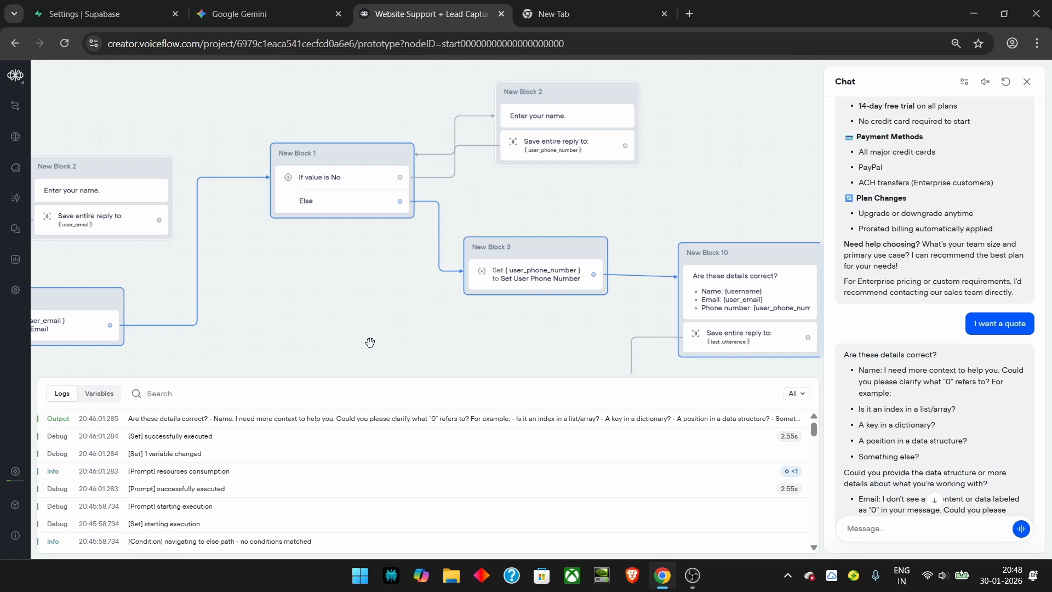
{"action": "left_click_drag", "start_coordinate": [370, 343], "coordinate": [291, 227]}
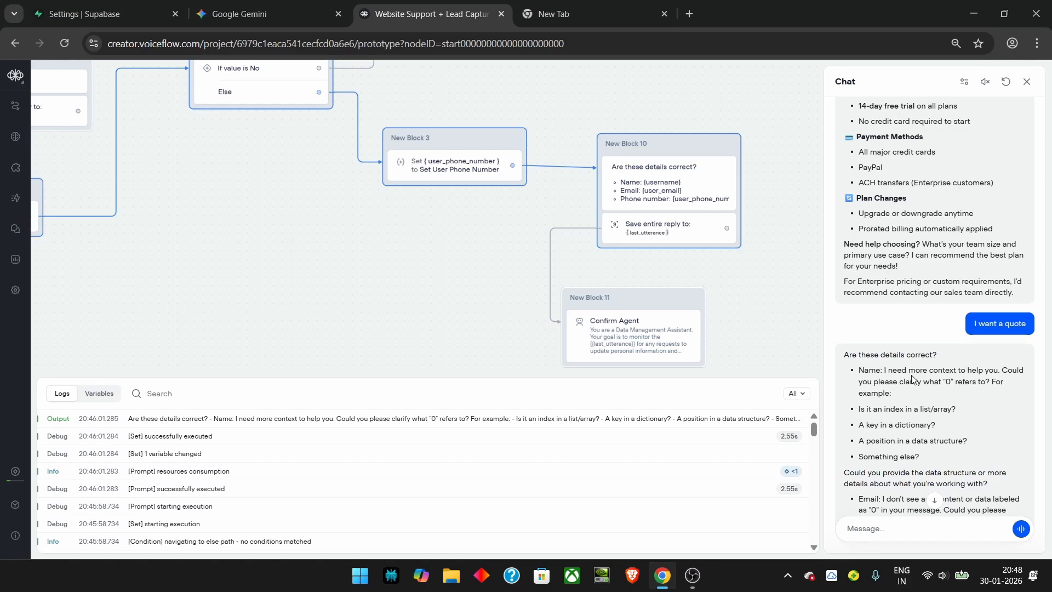
{"action": "scroll", "coordinate": [941, 435], "scroll_direction": "up", "scroll_amount": 1}
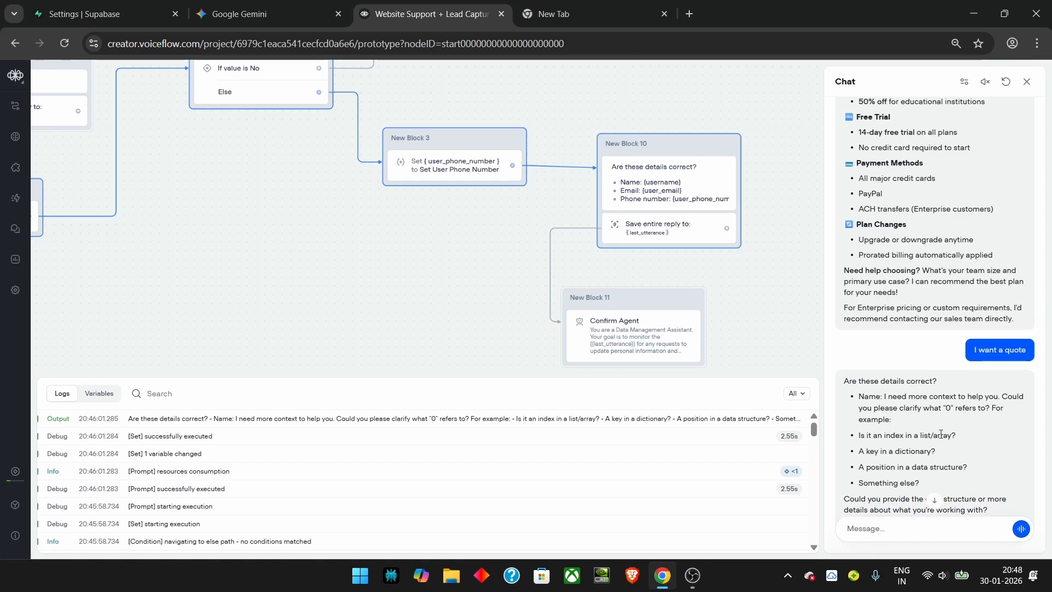
{"action": "scroll", "coordinate": [941, 434], "scroll_direction": "down", "scroll_amount": 3}
Step: Close the test chat and bring the earlier flow blocks back into view
{"action": "left_click", "coordinate": [1027, 81]}
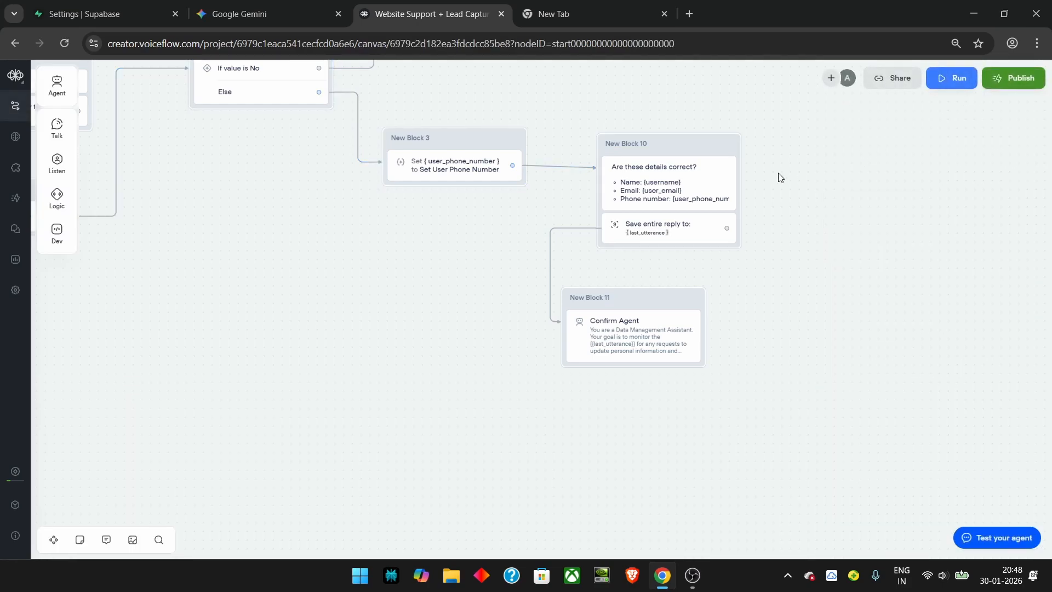
{"action": "left_click_drag", "start_coordinate": [354, 247], "coordinate": [674, 422]}
{"action": "left_click_drag", "start_coordinate": [431, 418], "coordinate": [832, 428]}
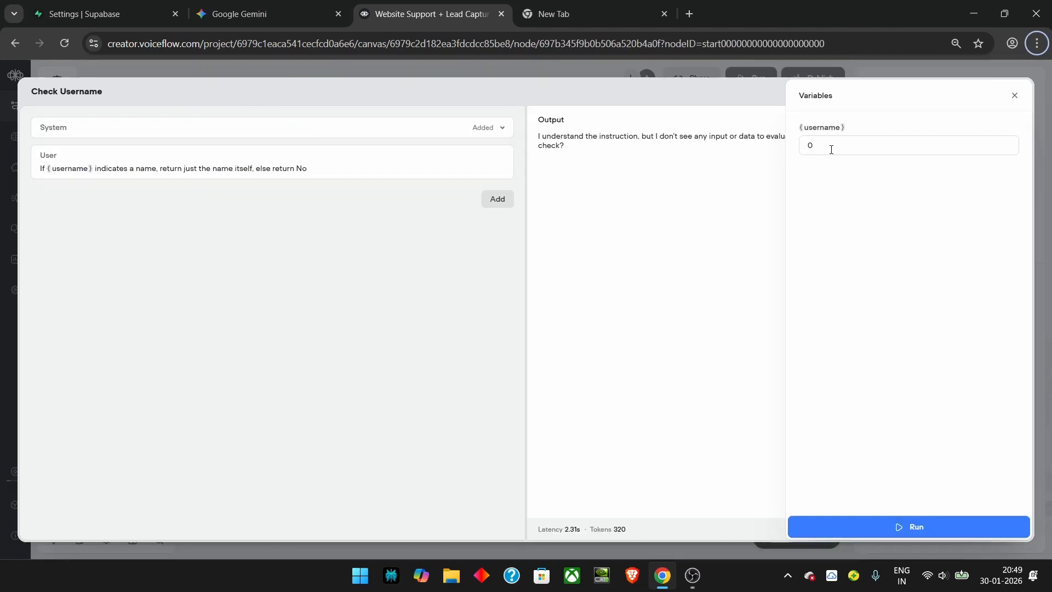
Step: Test the Check Username prompt with a different username value and copy the model's output reply
{"action": "left_click_drag", "start_coordinate": [818, 145], "coordinate": [804, 146]}
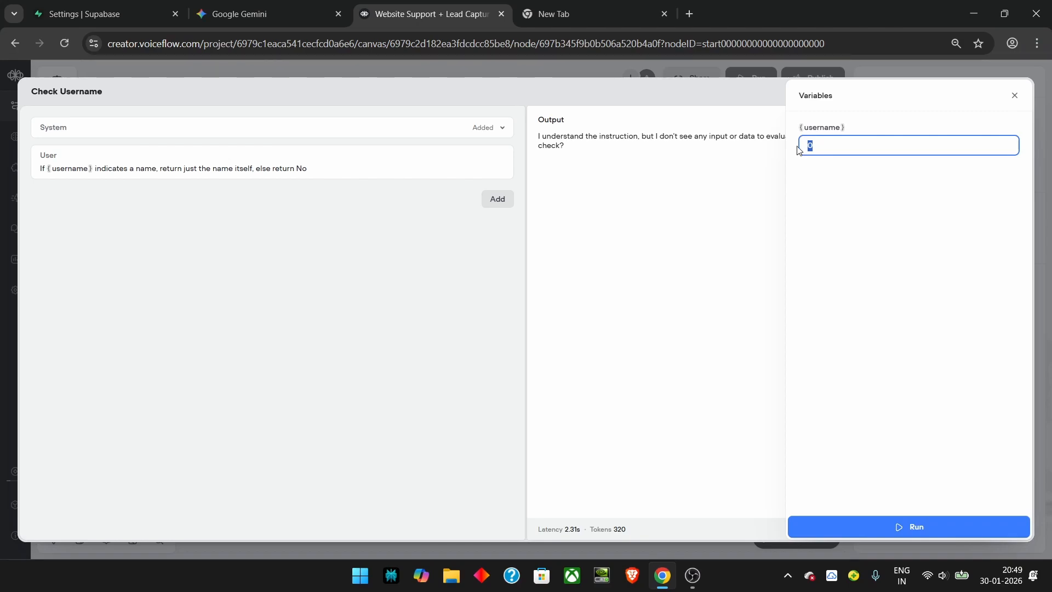
{"action": "left_click", "coordinate": [1014, 95]}
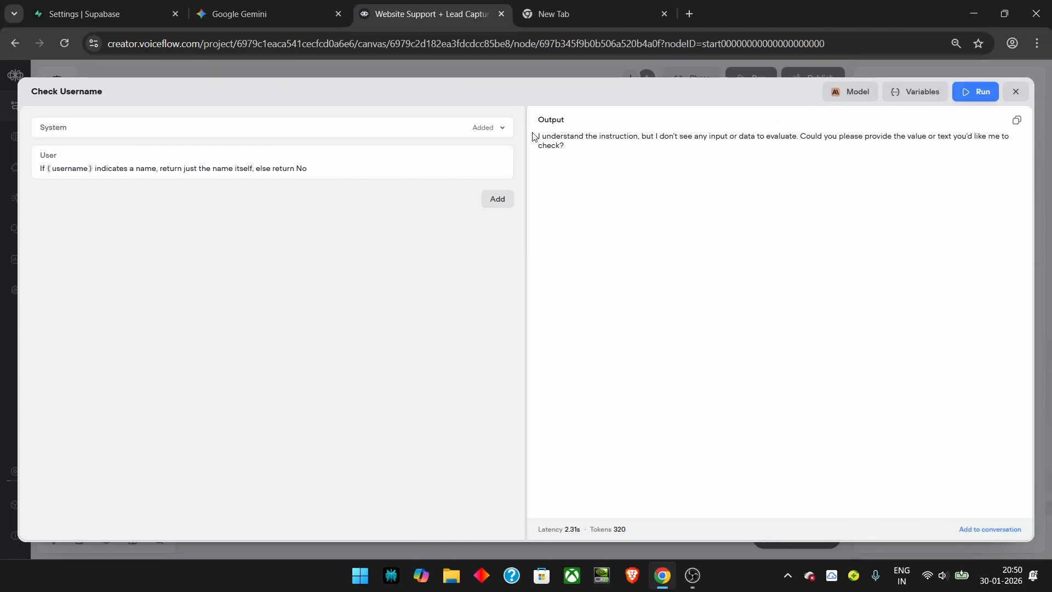
{"action": "left_click_drag", "start_coordinate": [533, 136], "coordinate": [586, 147]}
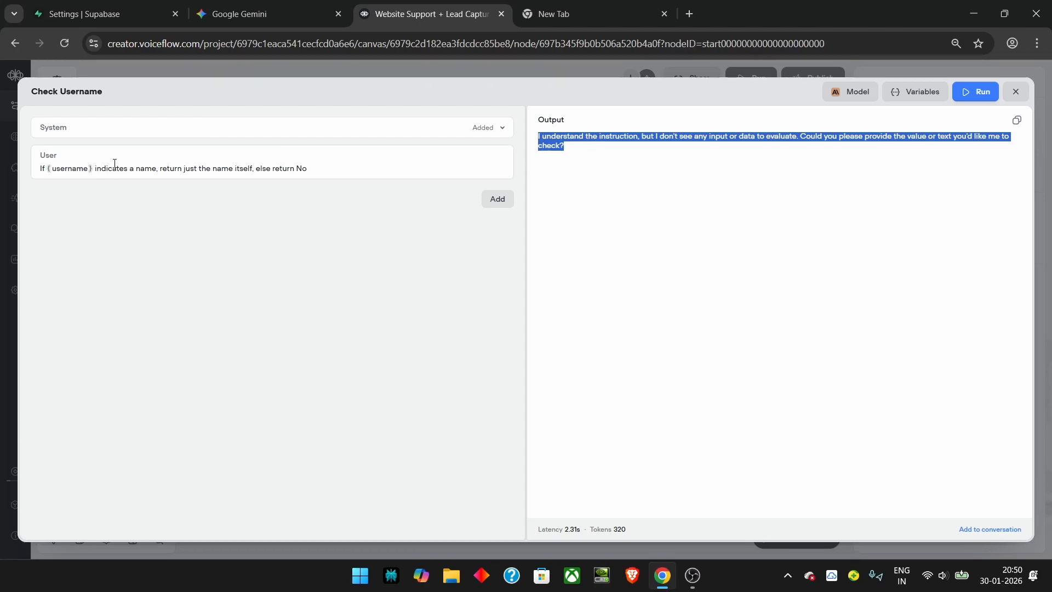
{"action": "key", "text": "alt"}
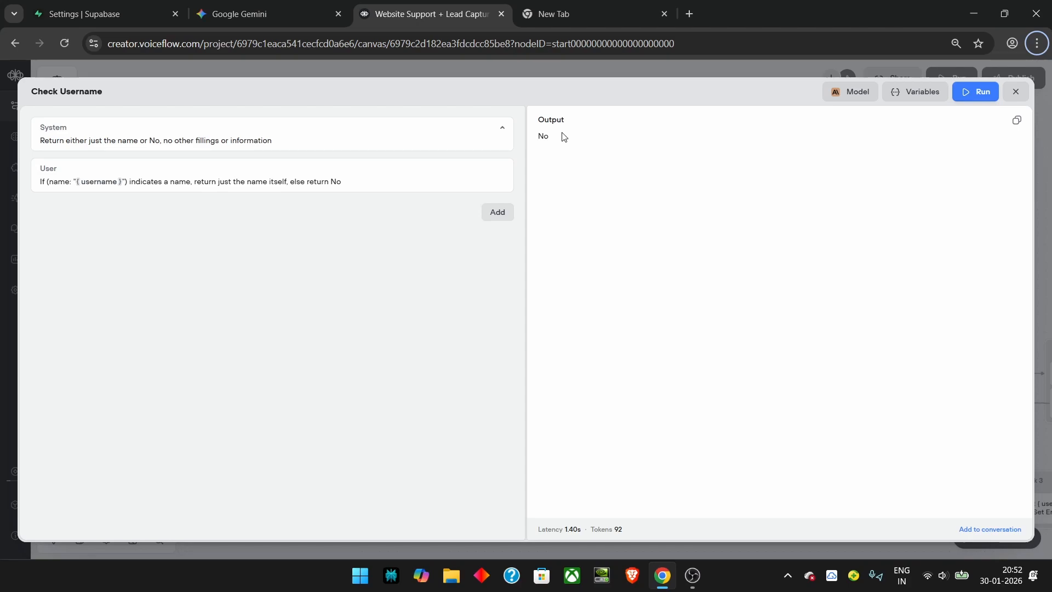
{"action": "left_click", "coordinate": [915, 91]}
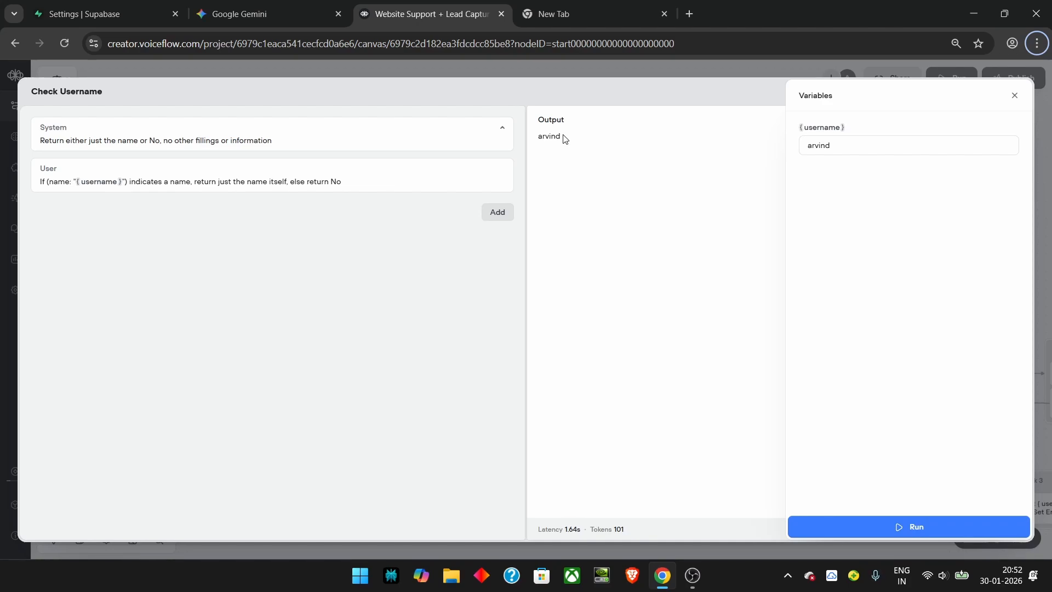
{"action": "key", "text": "alt"}
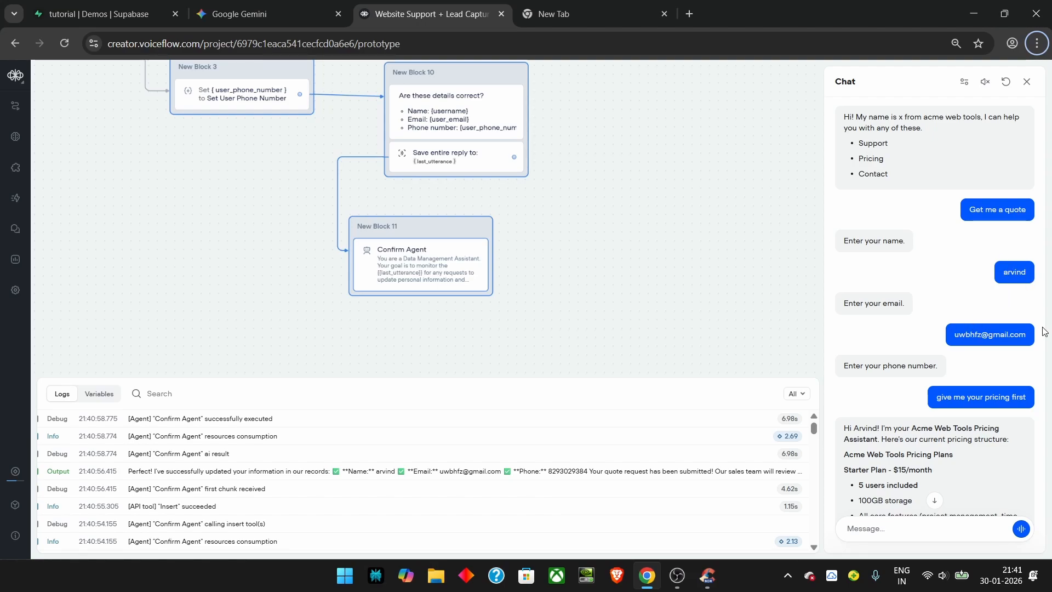
{"action": "scroll", "coordinate": [1002, 323], "scroll_direction": "down", "scroll_amount": 1}
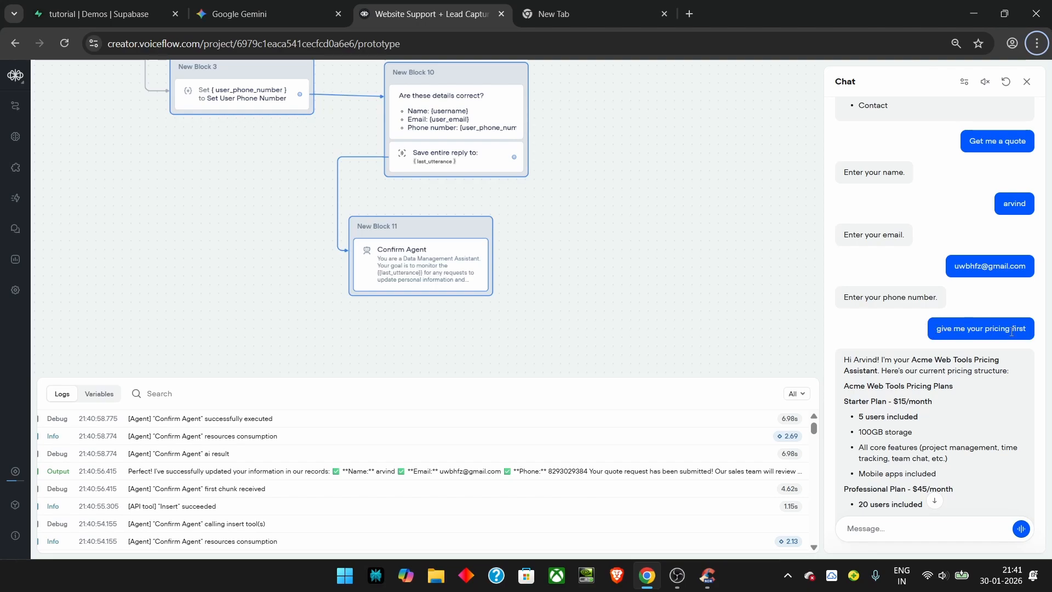
{"action": "scroll", "coordinate": [1003, 327], "scroll_direction": "down", "scroll_amount": 1}
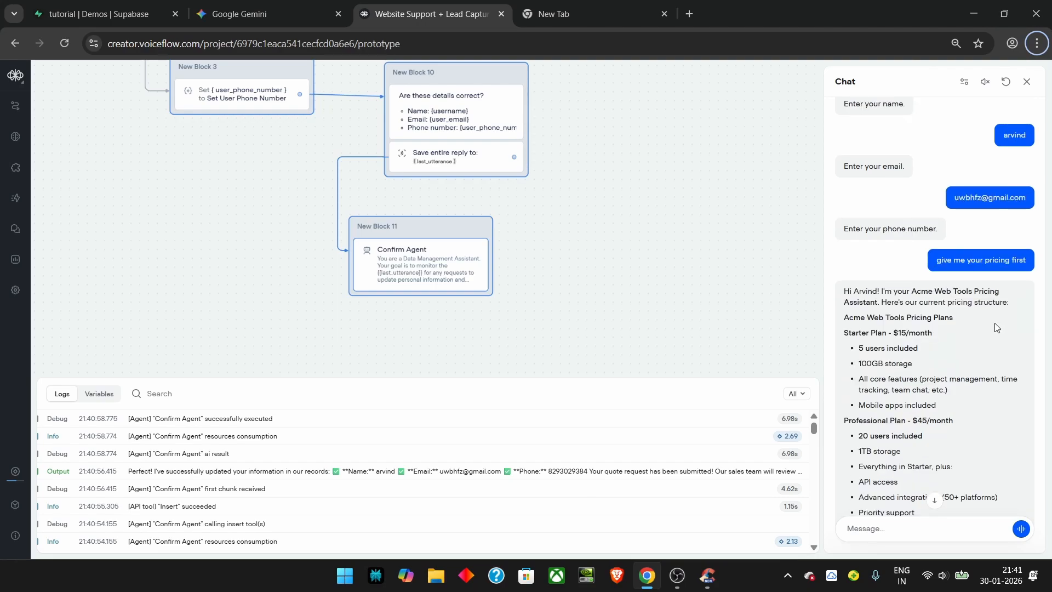
{"action": "scroll", "coordinate": [996, 327], "scroll_direction": "down", "scroll_amount": 3}
{"action": "scroll", "coordinate": [936, 297], "scroll_direction": "down", "scroll_amount": 3}
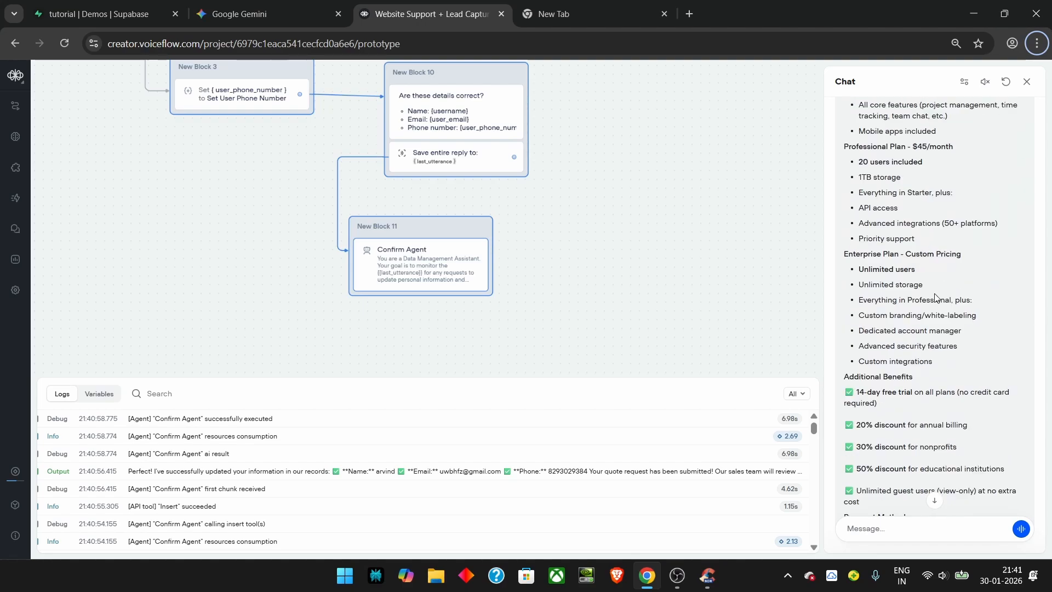
{"action": "scroll", "coordinate": [936, 297], "scroll_direction": "down", "scroll_amount": 1}
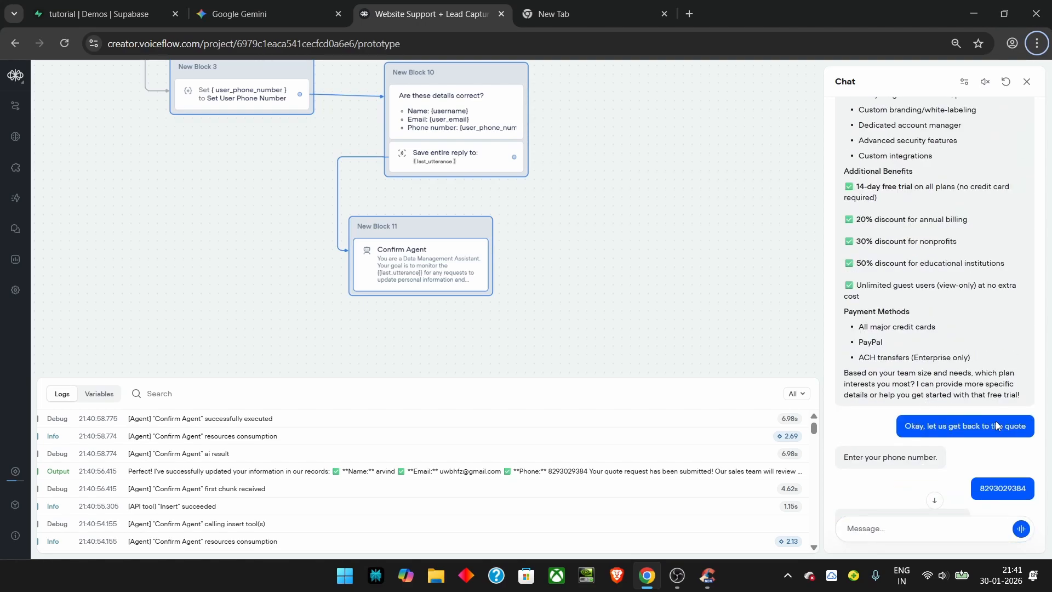
{"action": "scroll", "coordinate": [883, 388], "scroll_direction": "down", "scroll_amount": 1}
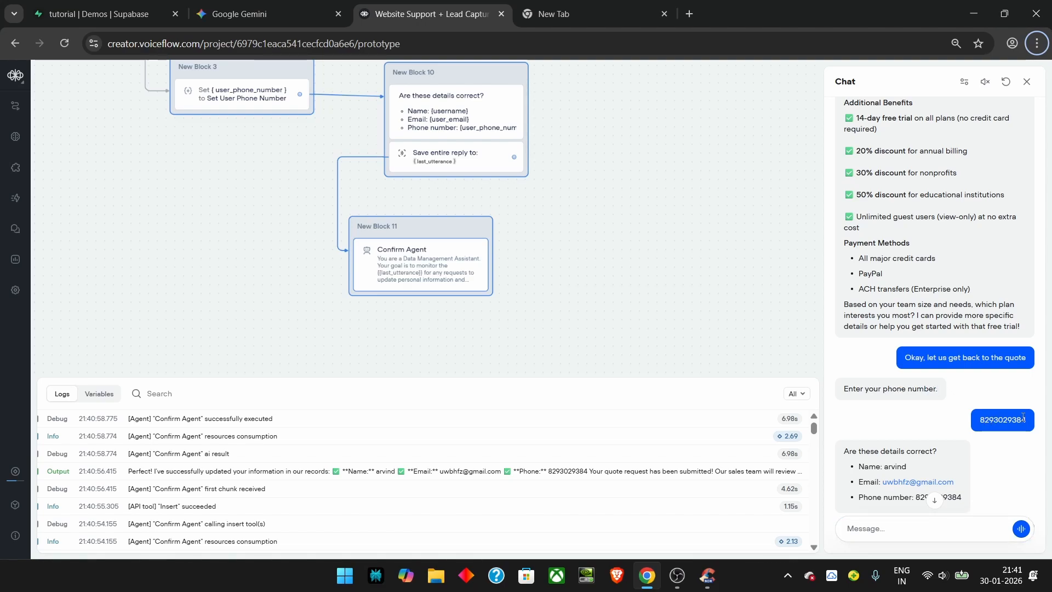
{"action": "scroll", "coordinate": [942, 257], "scroll_direction": "down", "scroll_amount": 3}
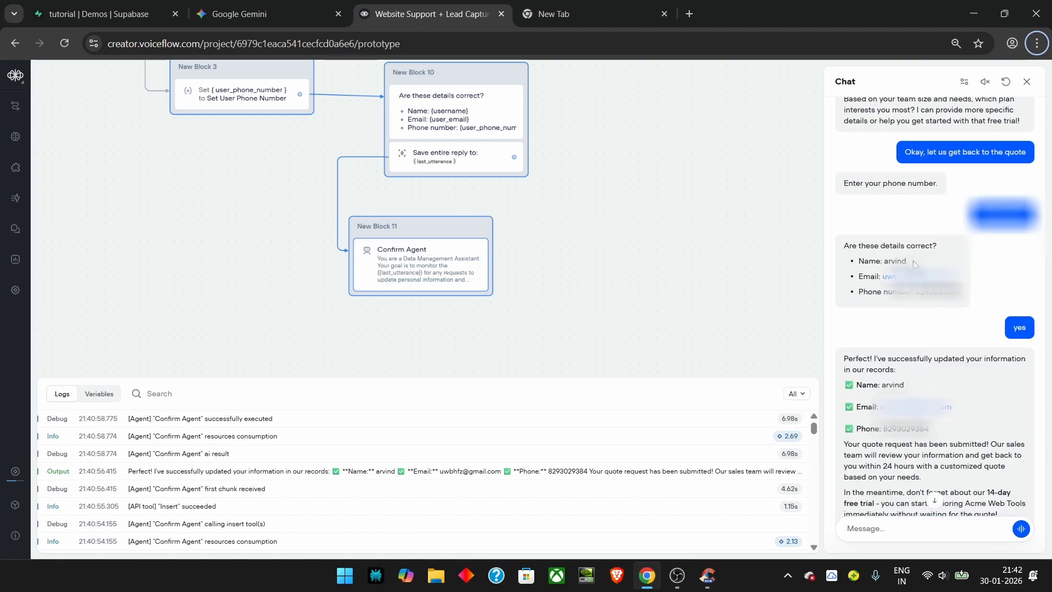
{"action": "scroll", "coordinate": [941, 329], "scroll_direction": "down", "scroll_amount": 1}
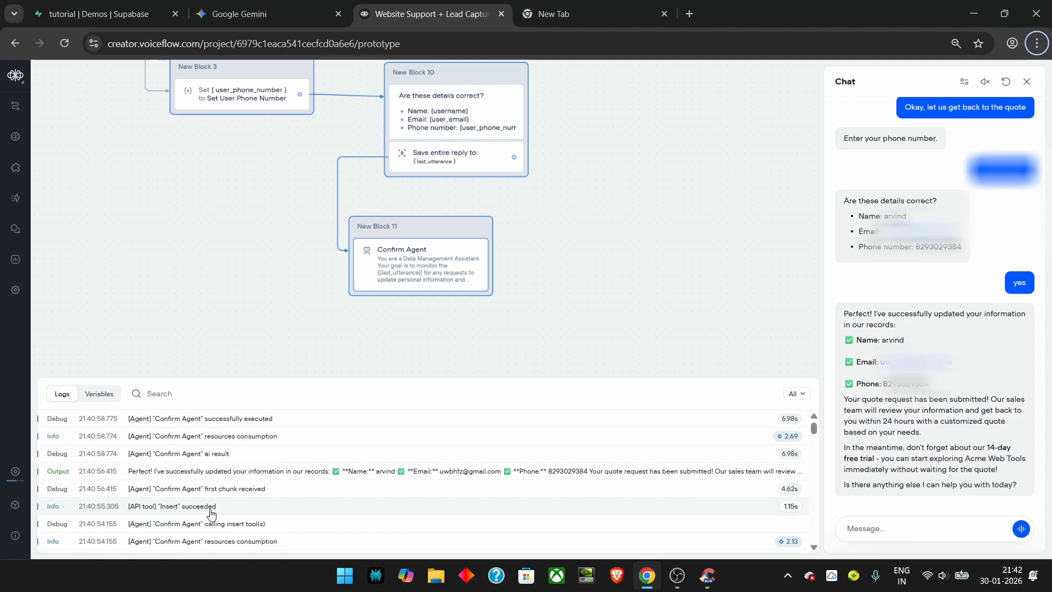
{"action": "key", "text": "ctrl+1"}
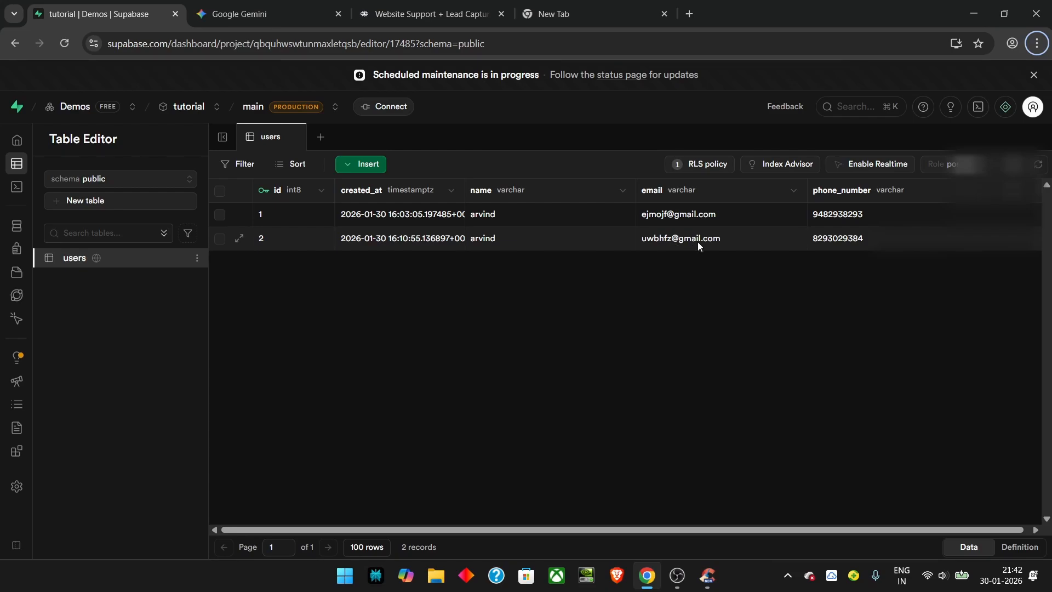
Step: Switch back to the Voiceflow project tab
{"action": "key", "text": "ctrl+3"}
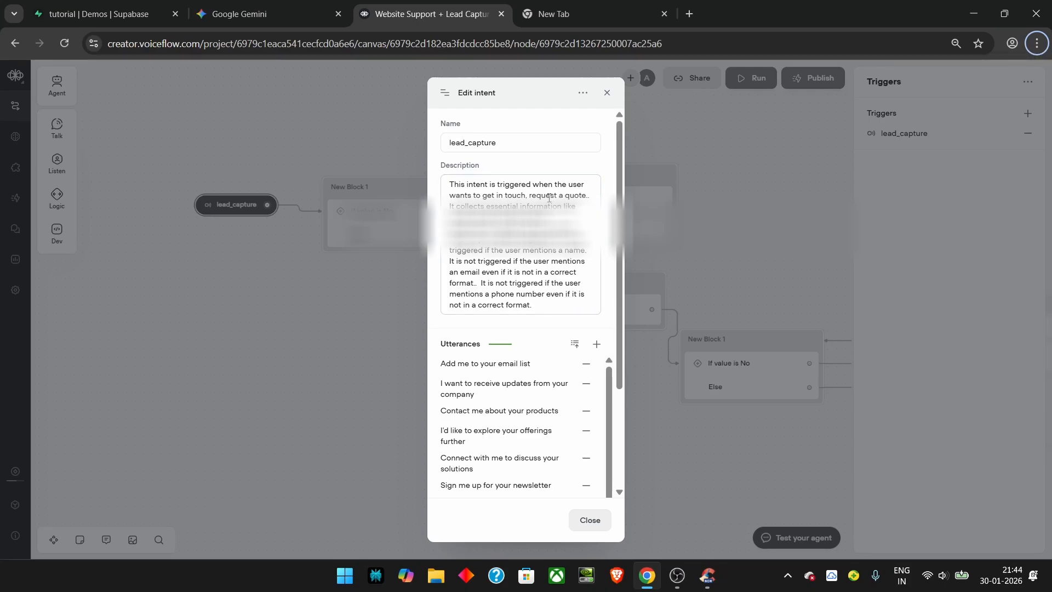
Step: Add a period after the quote in the lead_capture intent description
{"action": "left_click", "coordinate": [585, 195]}
{"action": "type", "text": "."}
{"action": "key", "text": "alt"}
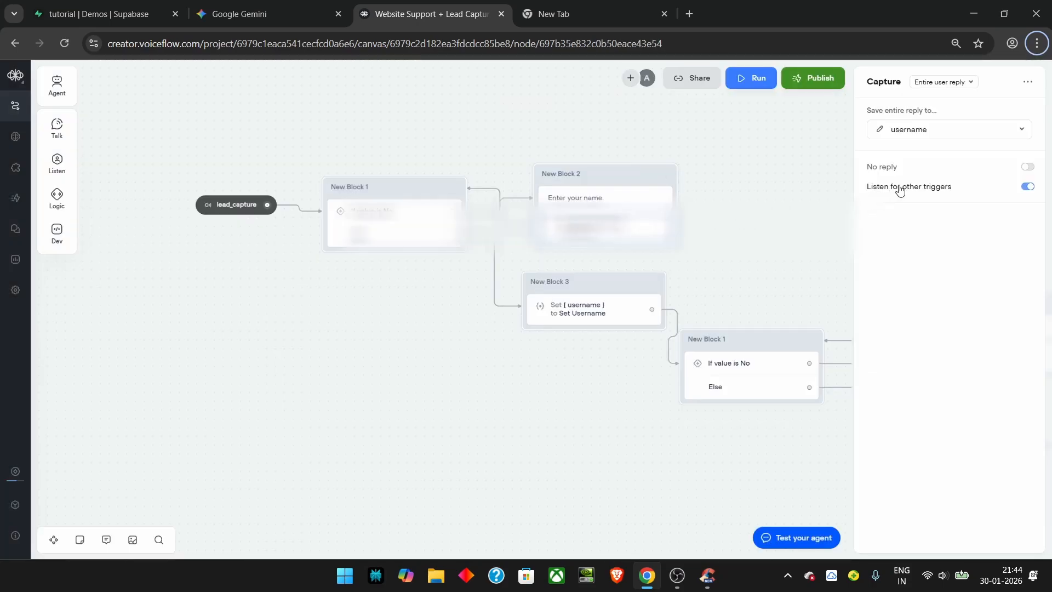
{"action": "mouse_move", "coordinate": [934, 193]}
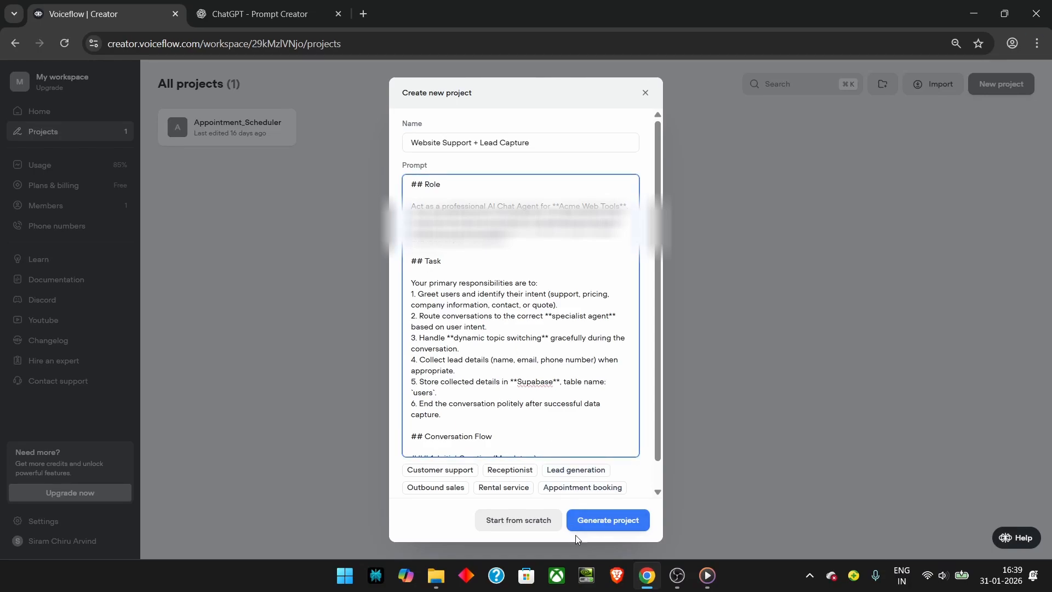
Step: Generate the Website Support + Lead Capture project from its written prompt
{"action": "left_click", "coordinate": [603, 520]}
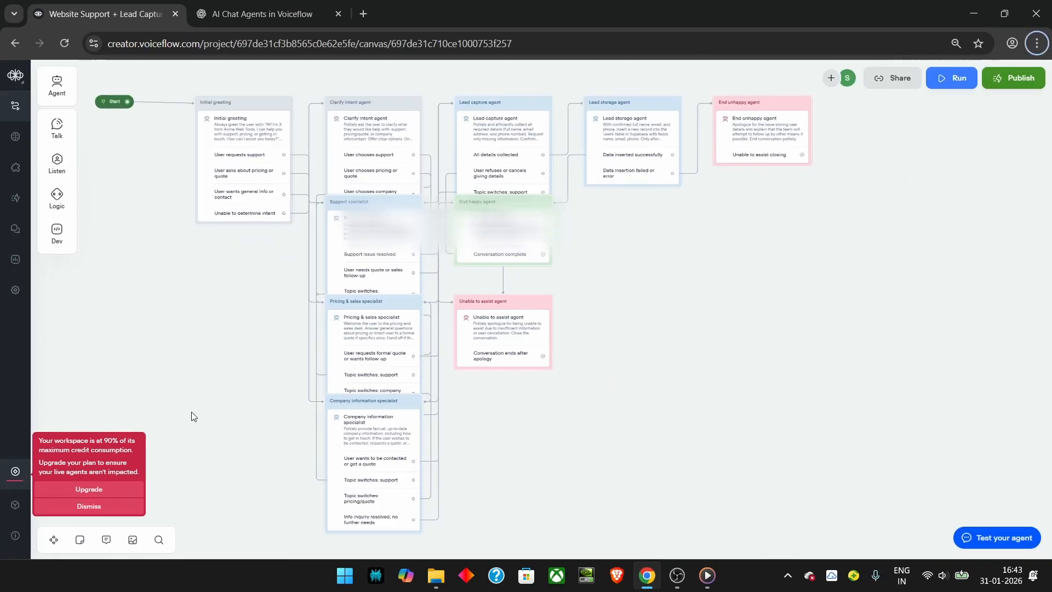
{"action": "key", "text": "F10"}
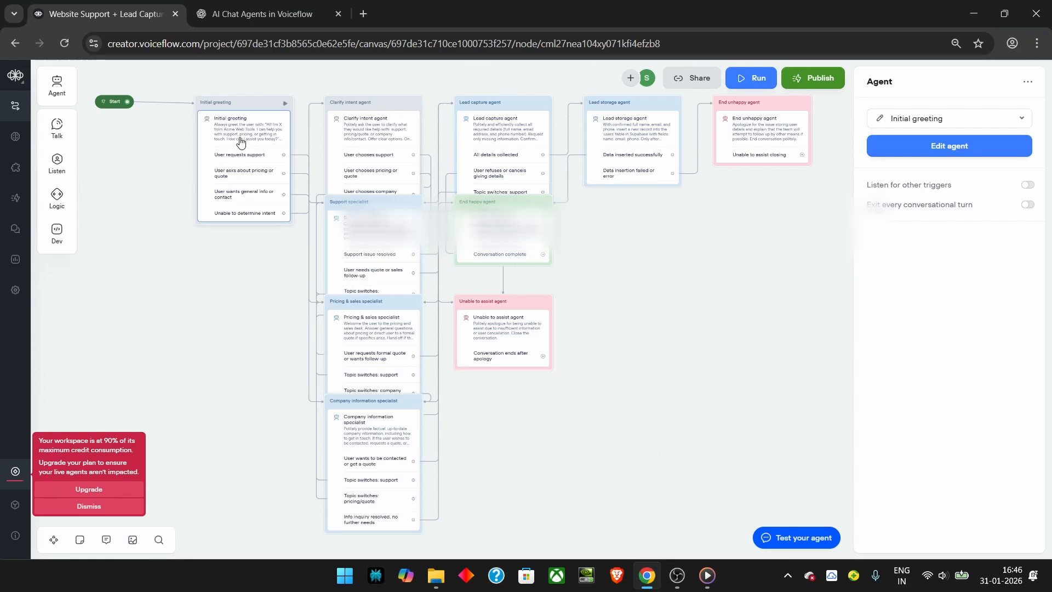
Step: Open the Initial greeting agent's editor and select its full instructions text
{"action": "left_click", "coordinate": [876, 151]}
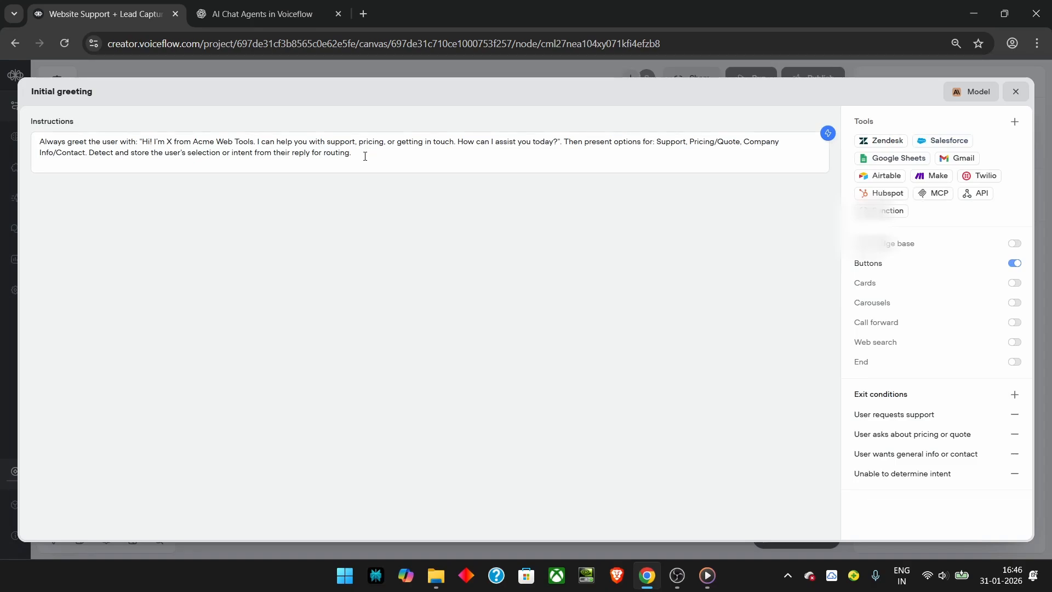
{"action": "left_click_drag", "start_coordinate": [365, 156], "coordinate": [94, 127]}
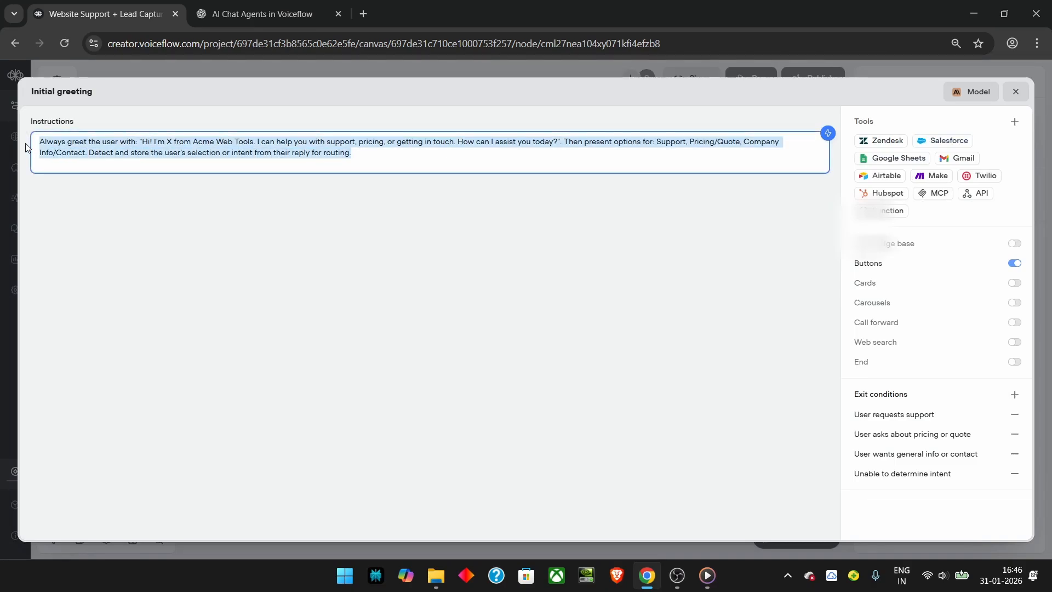